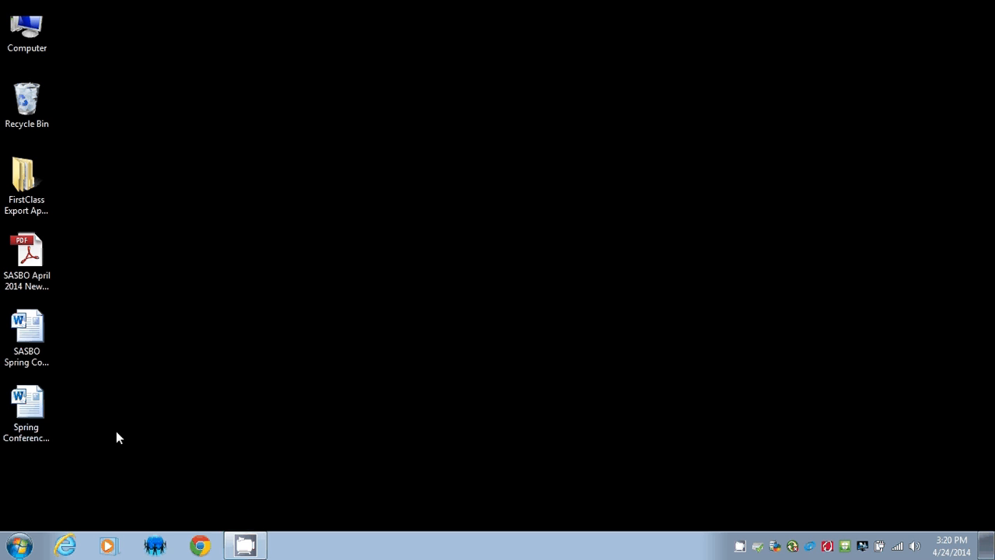
Move the newsletter PDF and two Word files into their own desktop column, then launch Chrome.
left_click_drag(116, 430, 148, 201)
left_click(181, 333)
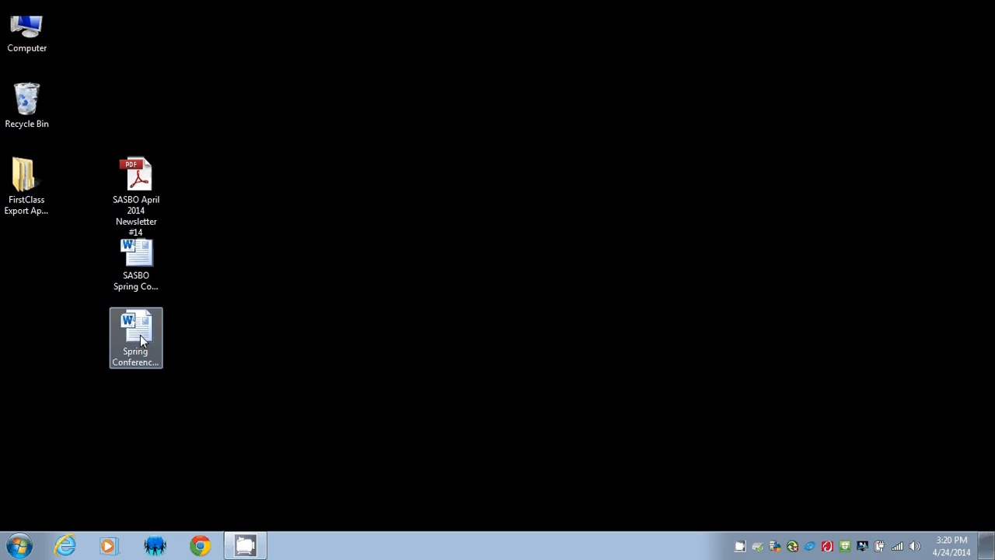
left_click(155, 194)
left_click(138, 280)
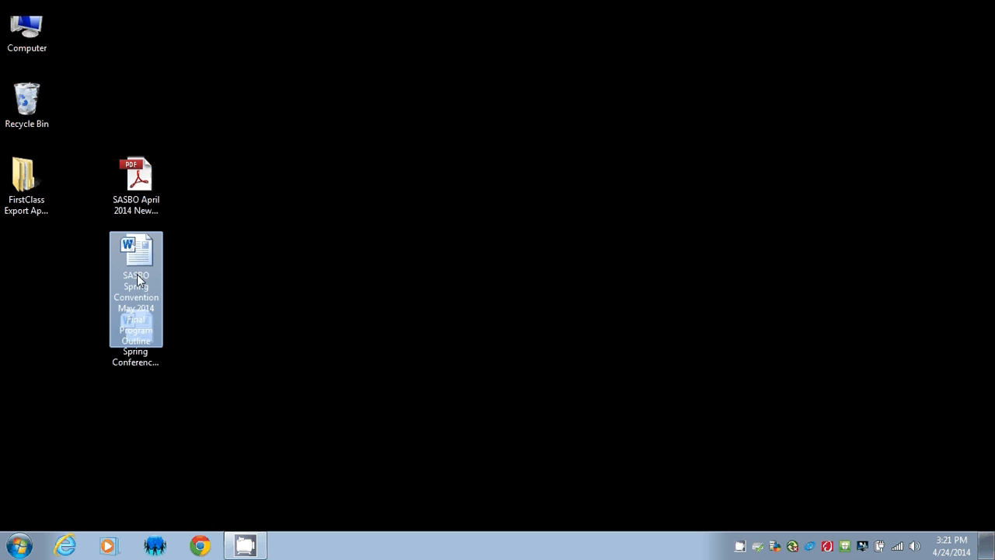
left_click(143, 353)
left_click(209, 377)
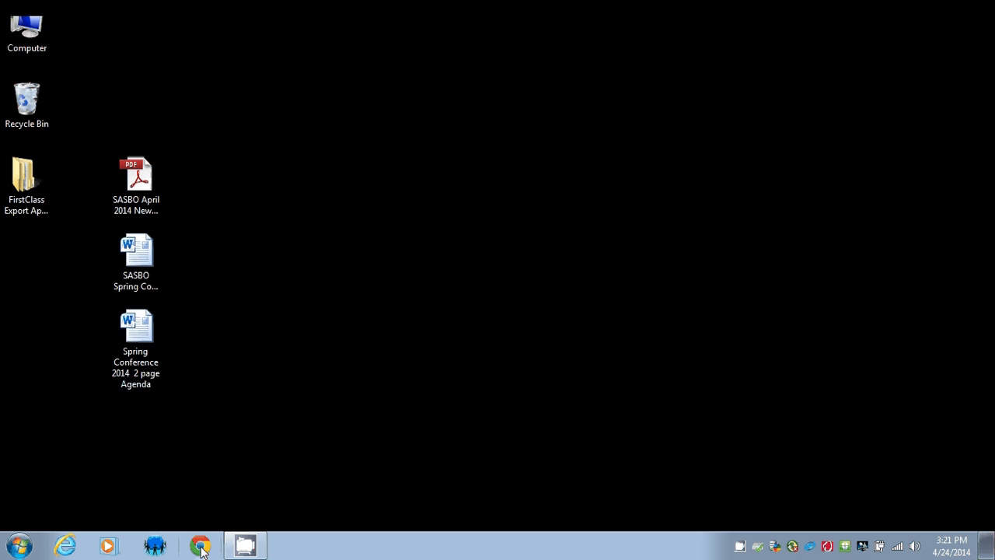
left_click(200, 547)
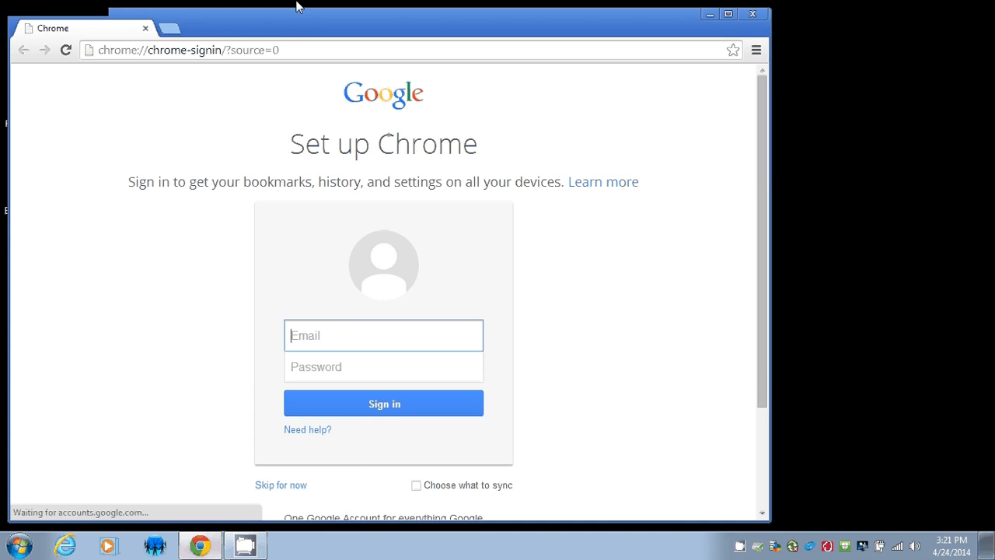
double_click(309, 28)
left_click(318, 31)
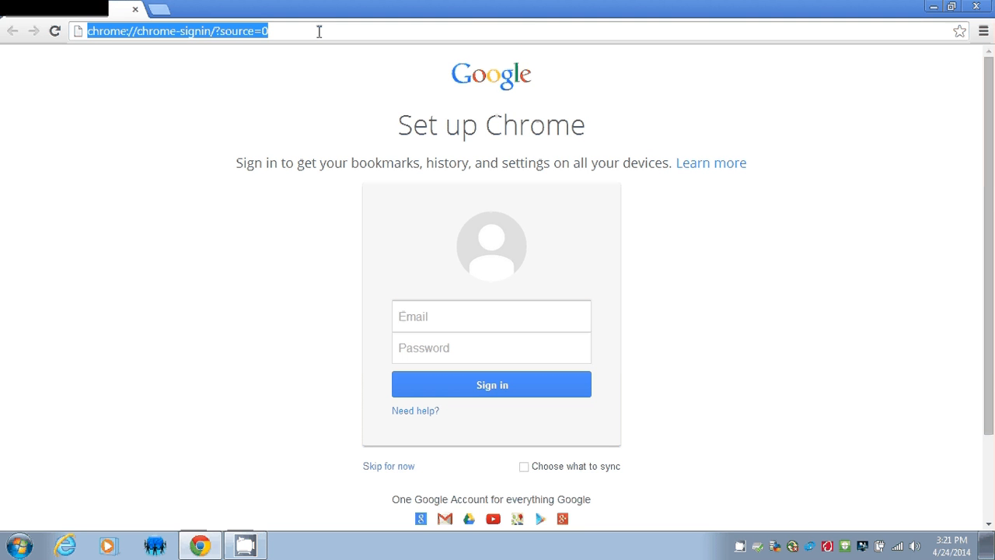
type("www")
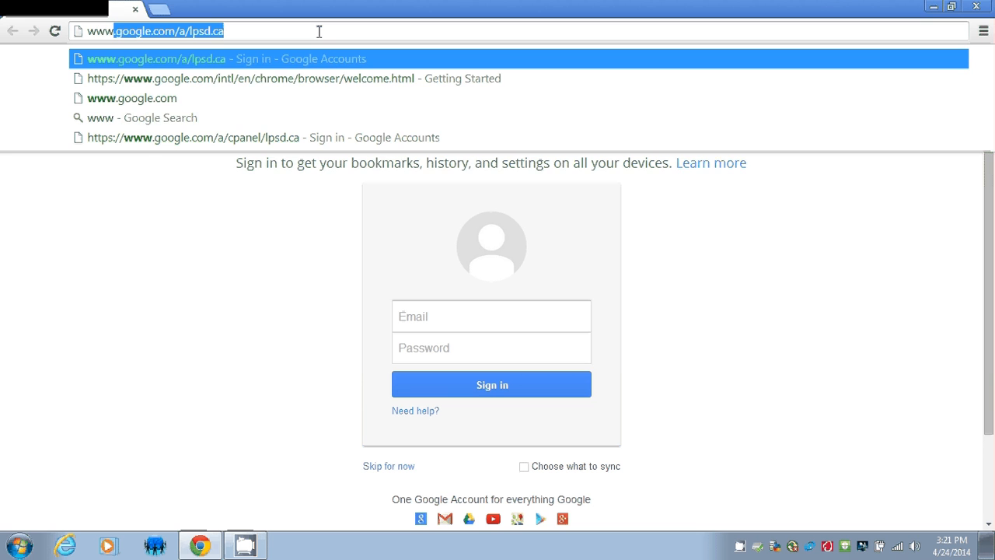
type(".googl")
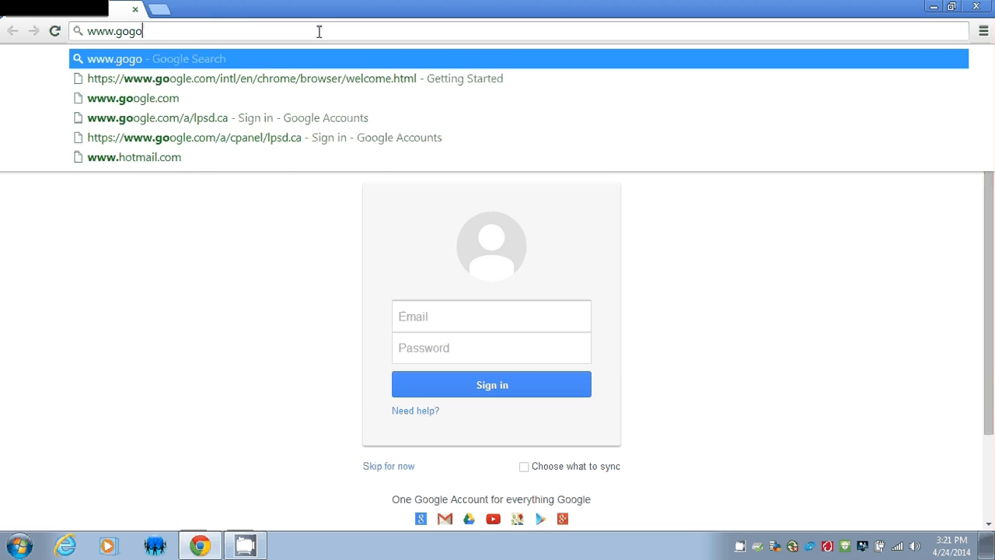
type("e.com/a/")
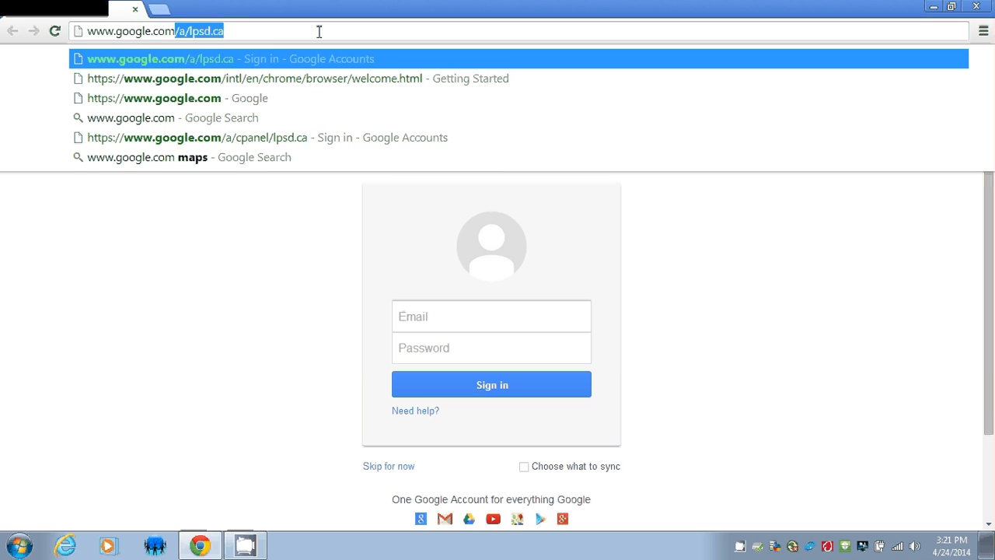
type("lpsd.ca")
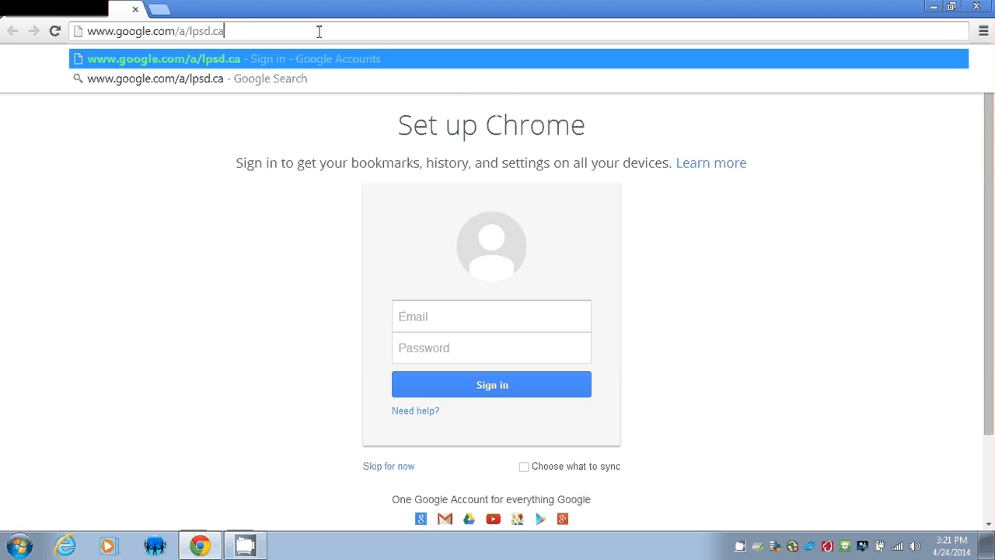
key("Return")
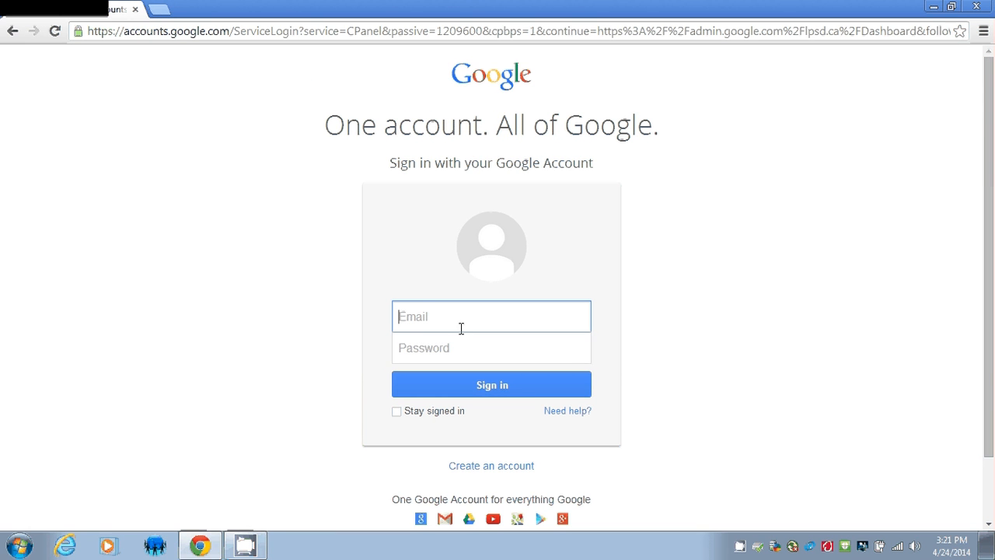
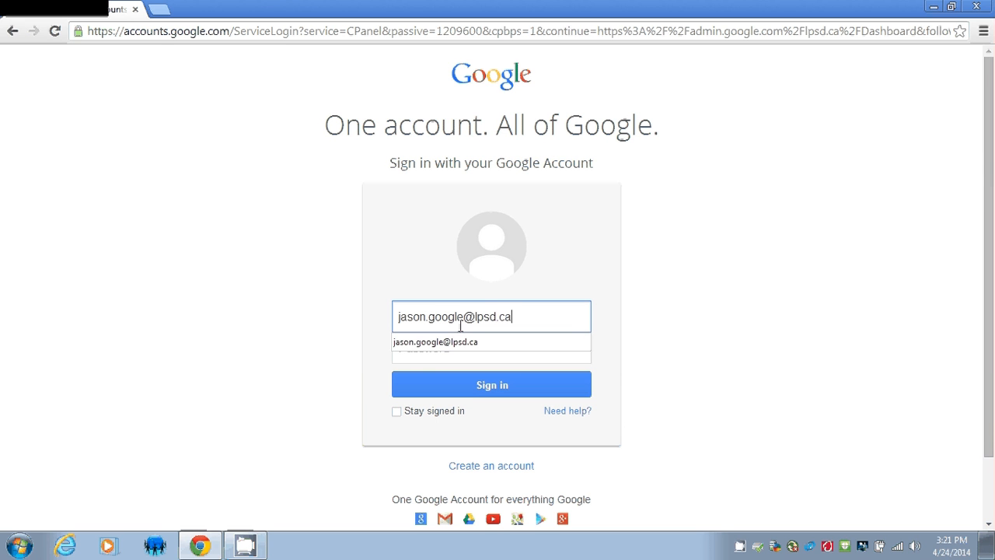
Sign in with the school account's email address and password.
key("Tab")
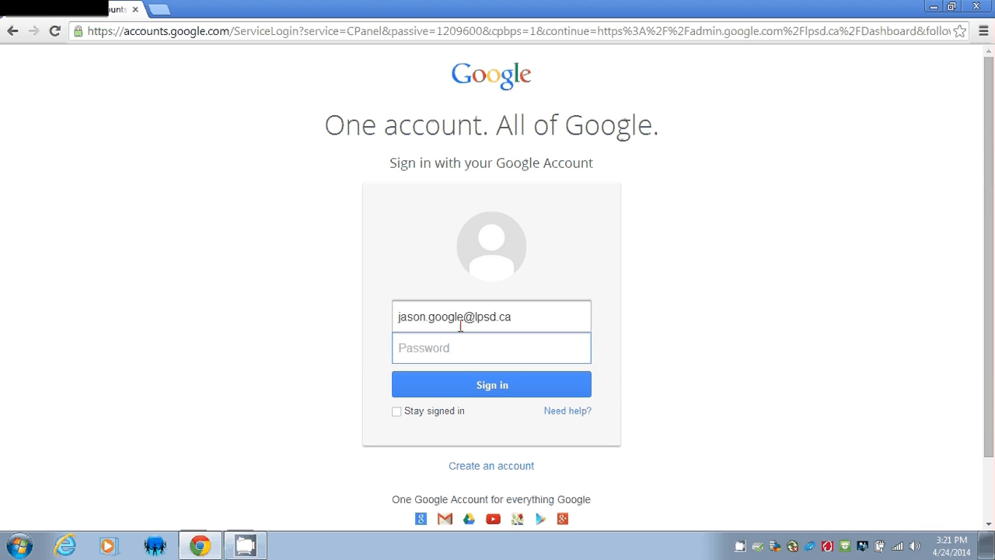
type("••••••")
left_click(483, 394)
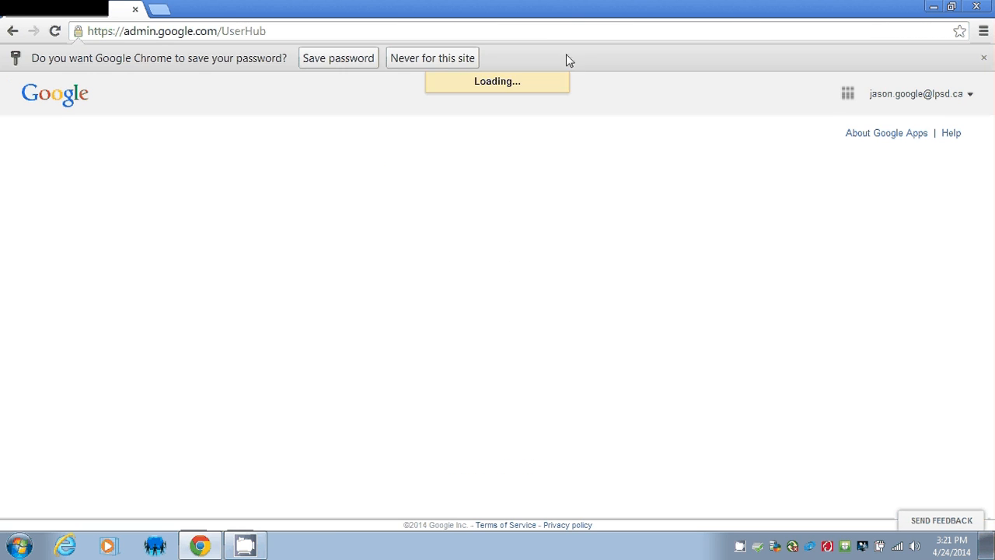
Dismiss the save-password prompt and open Drive from the Google apps menu.
left_click(983, 57)
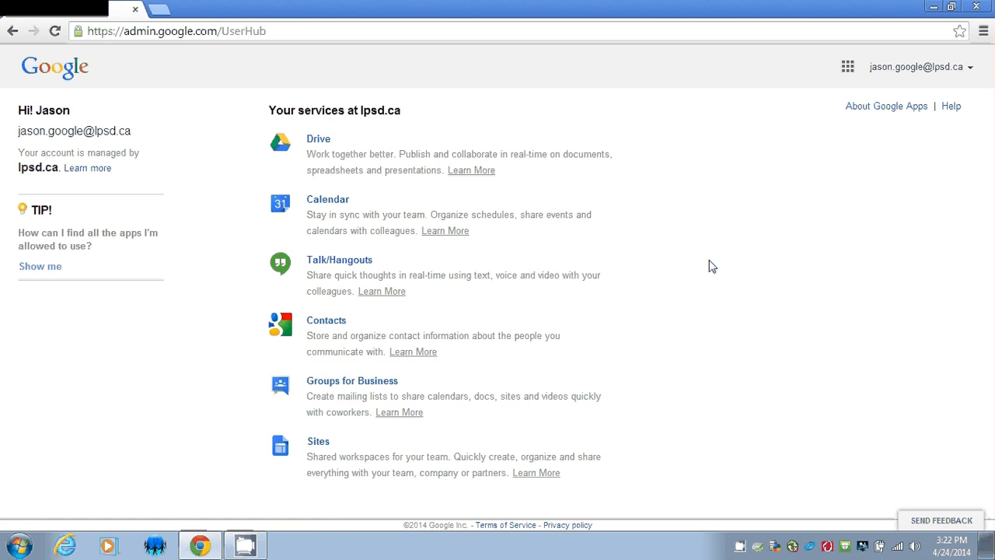
left_click(847, 68)
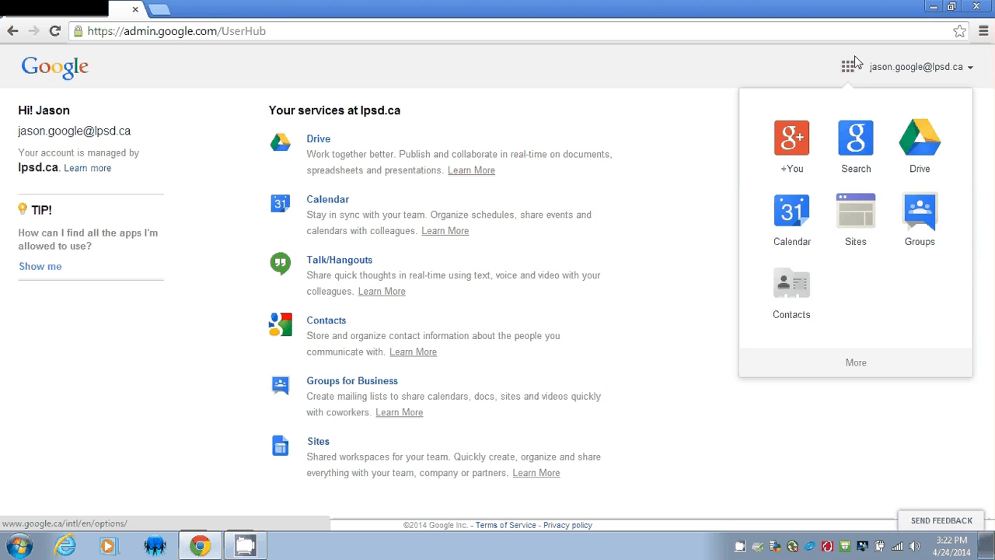
left_click(848, 69)
left_click(848, 69)
left_click(848, 68)
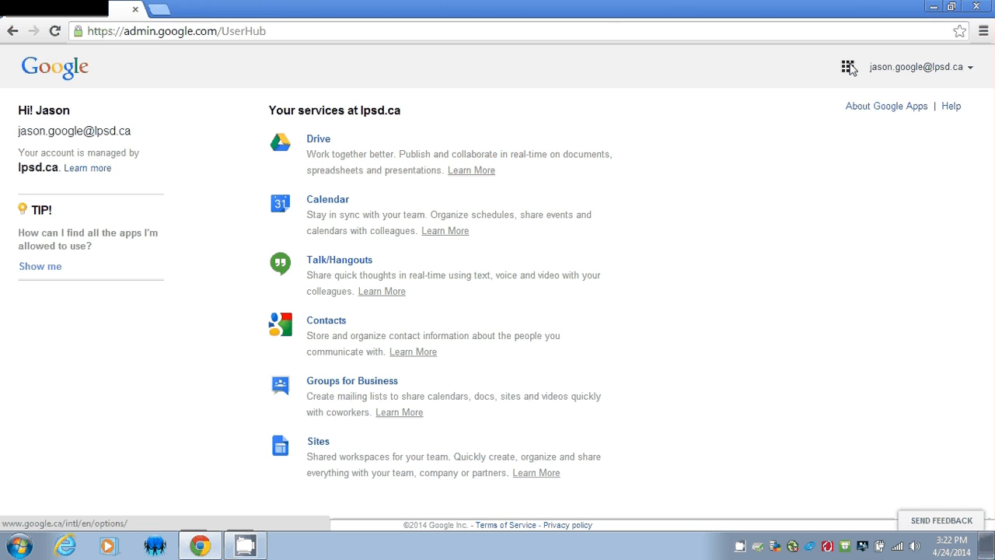
left_click(848, 68)
left_click(848, 69)
left_click(847, 68)
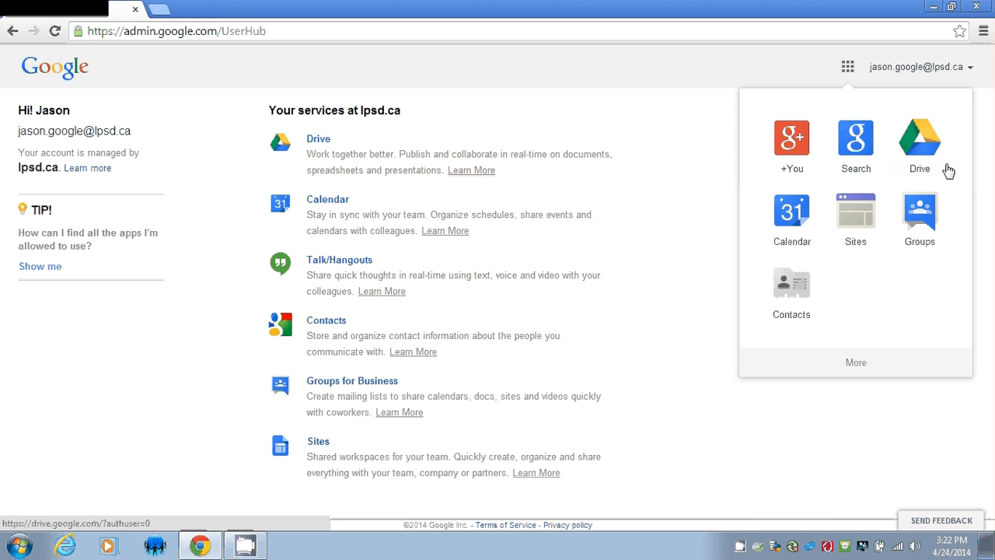
left_click(921, 148)
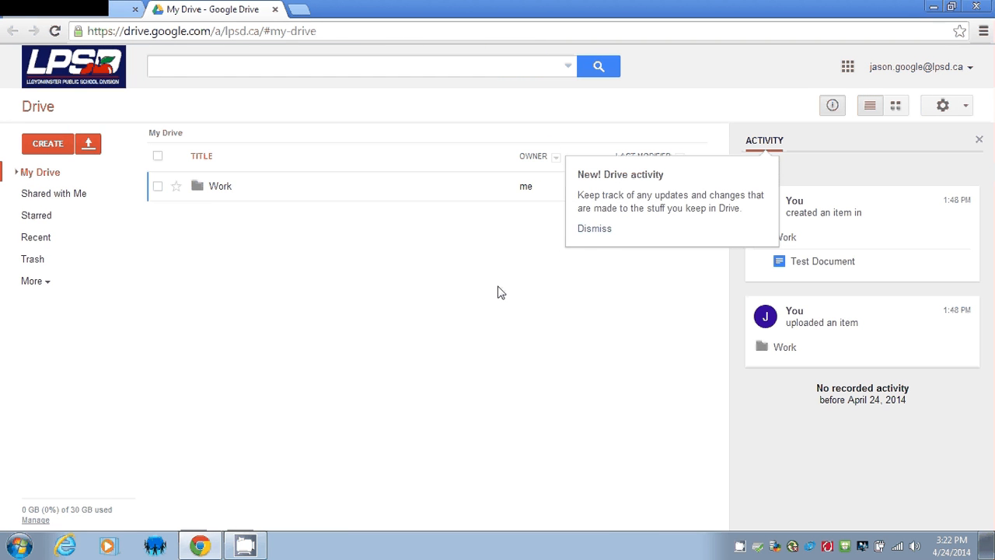
Close the activity panel and turn on 'Confirm settings before each upload' in Upload settings.
mouse_move(77, 517)
left_click(979, 140)
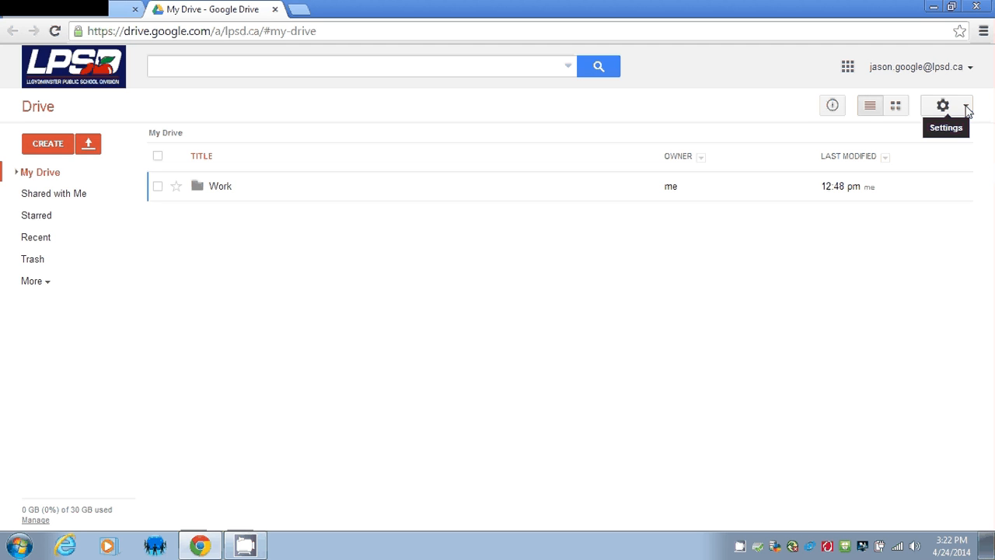
left_click(966, 108)
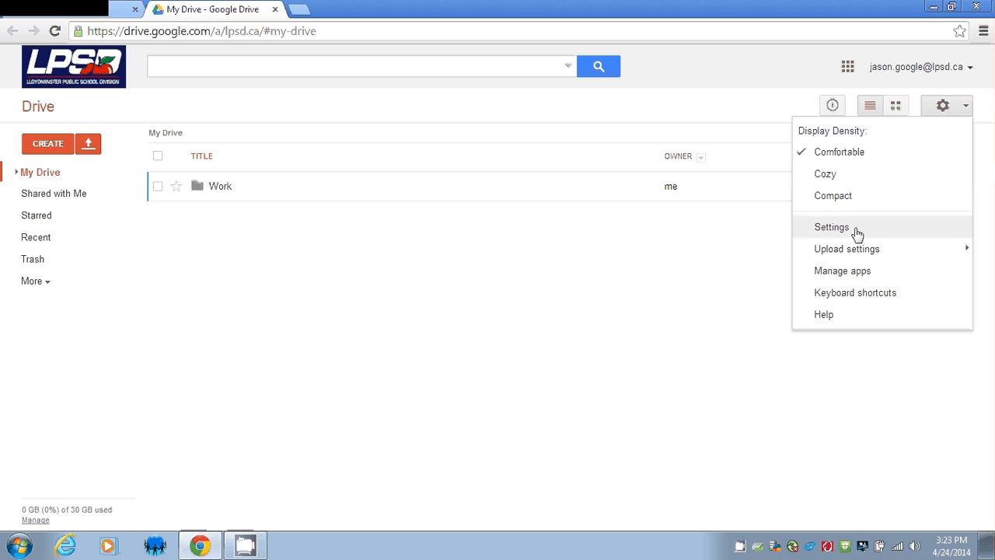
mouse_move(855, 256)
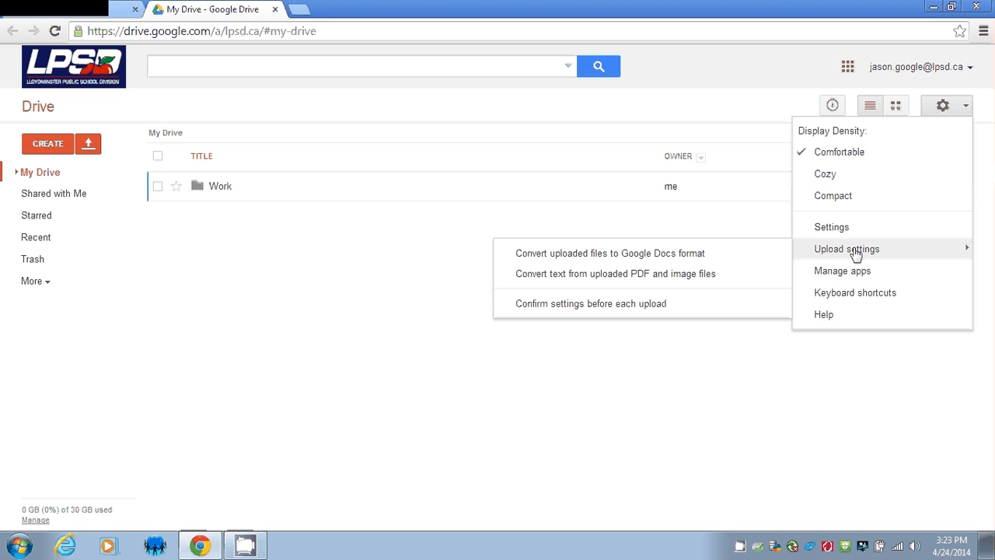
left_click(558, 308)
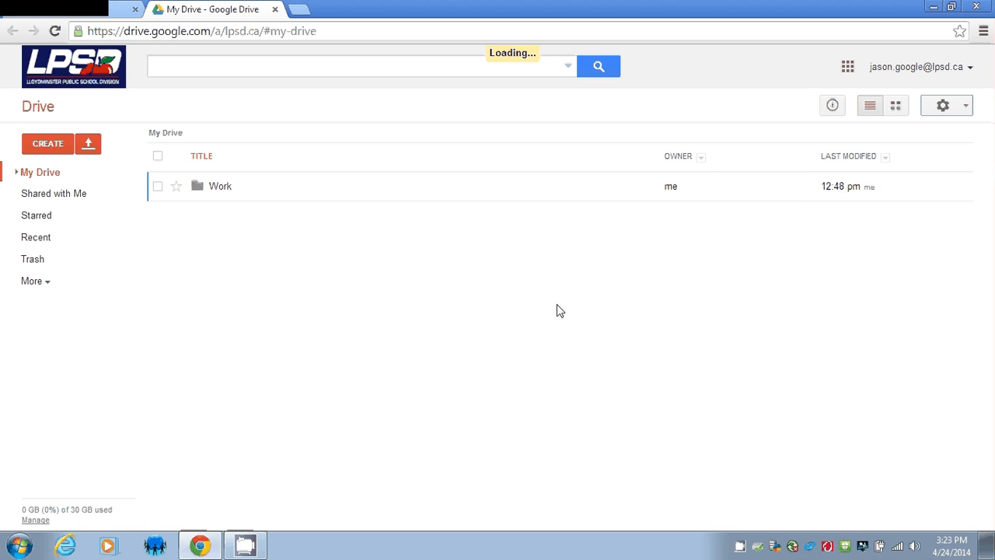
Dismiss the settings menu and restore down the browser window to reveal the desktop.
left_click(962, 112)
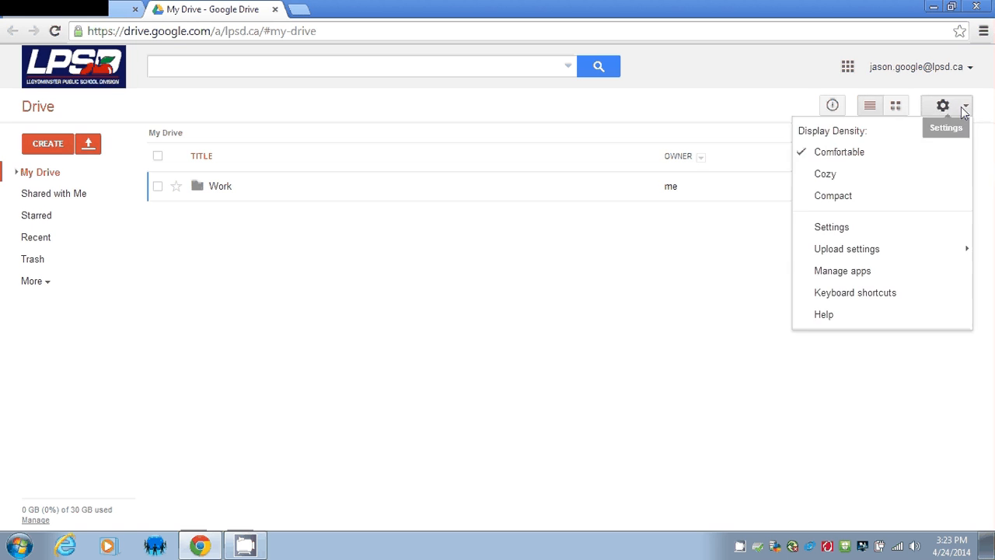
mouse_move(902, 255)
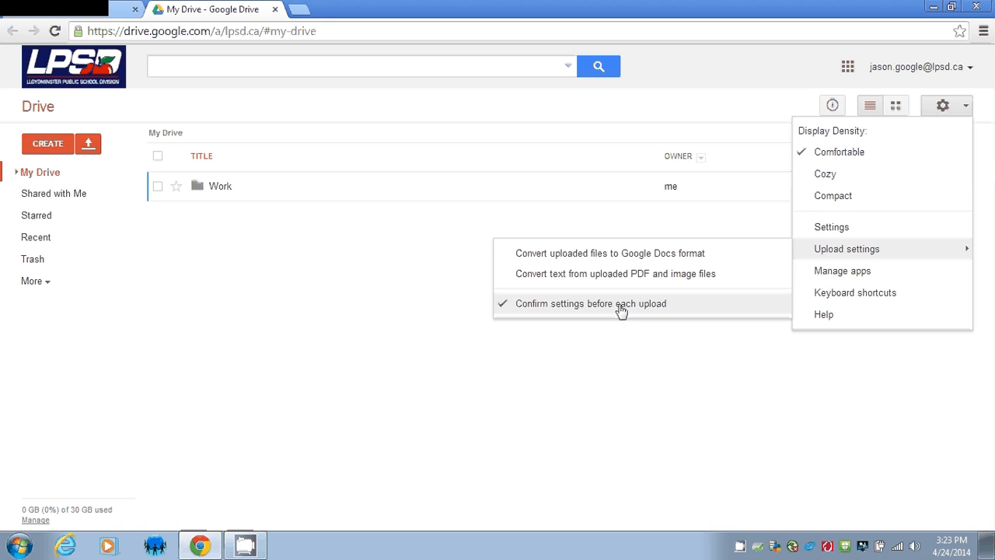
left_click(639, 375)
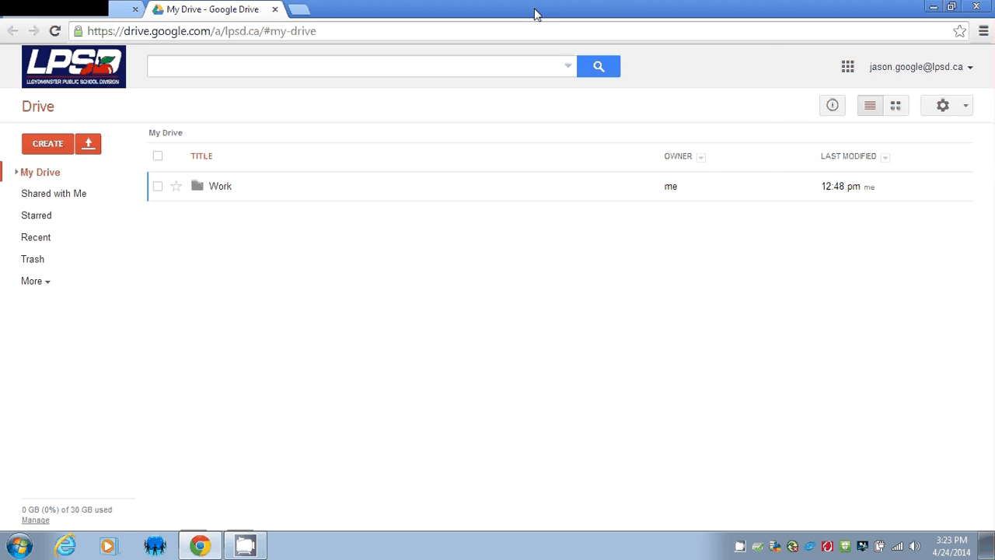
left_click_drag(533, 14, 637, 29)
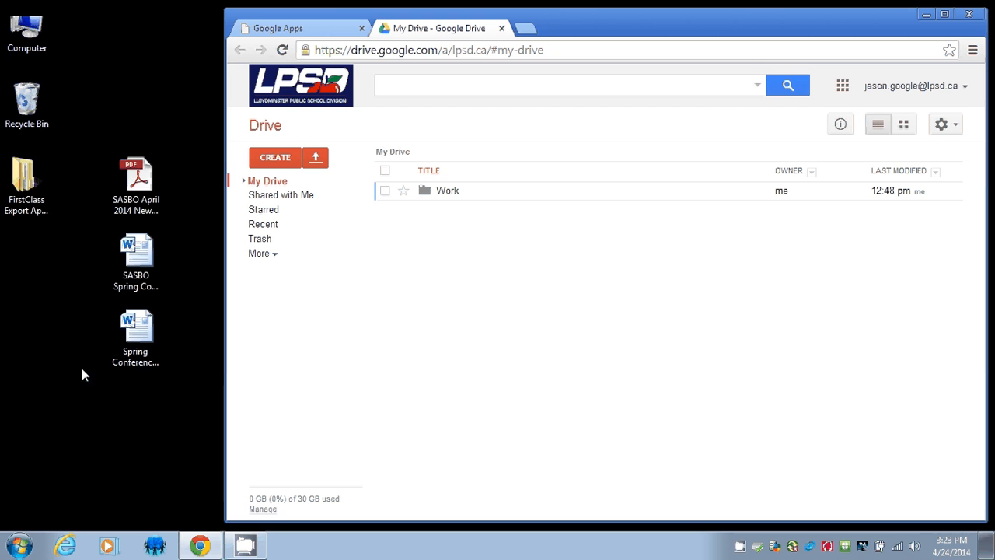
Check the three conference files beside the Drive window and open the CREATE list.
left_click_drag(102, 116, 150, 387)
left_click(208, 306)
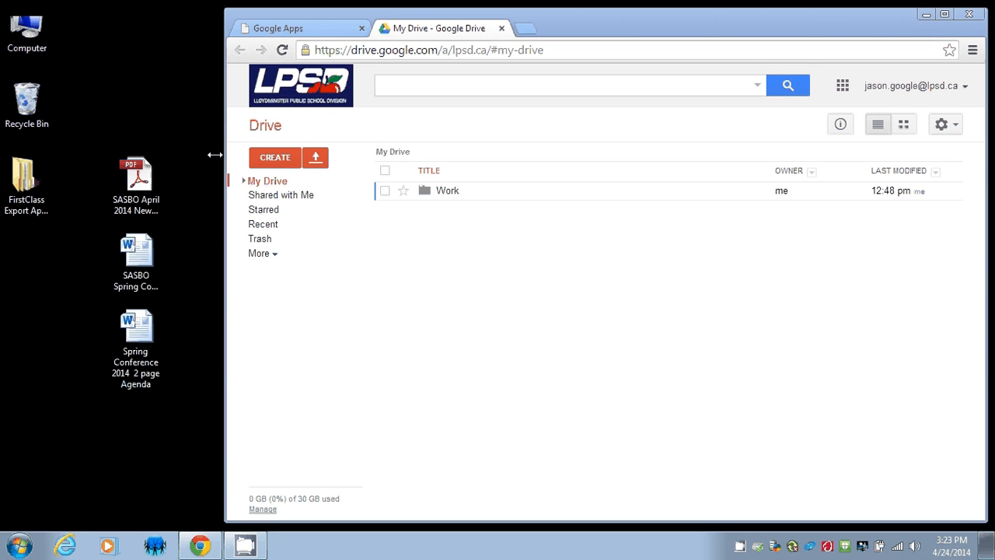
left_click(277, 162)
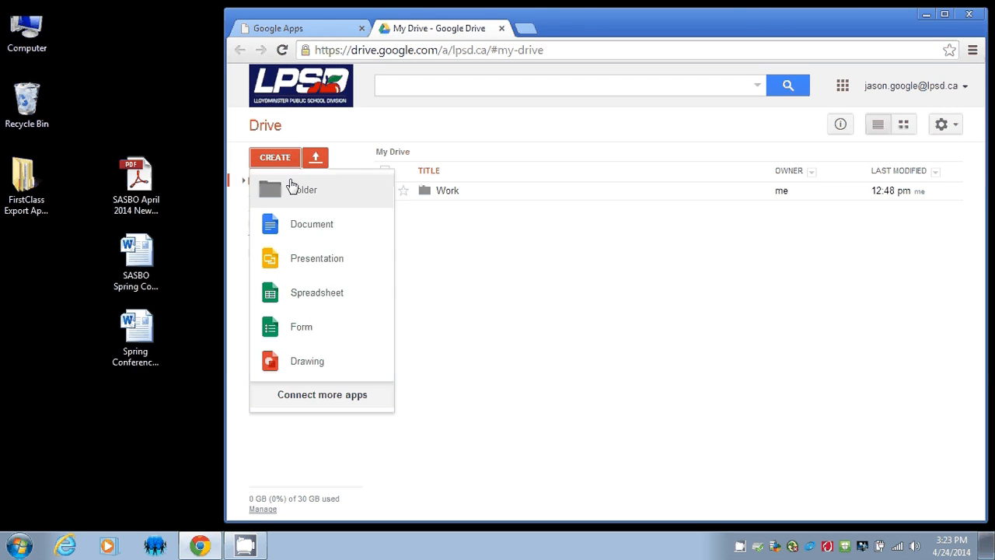
Create the folder 'Conferences SASBO' in My Drive and open it.
left_click(291, 191)
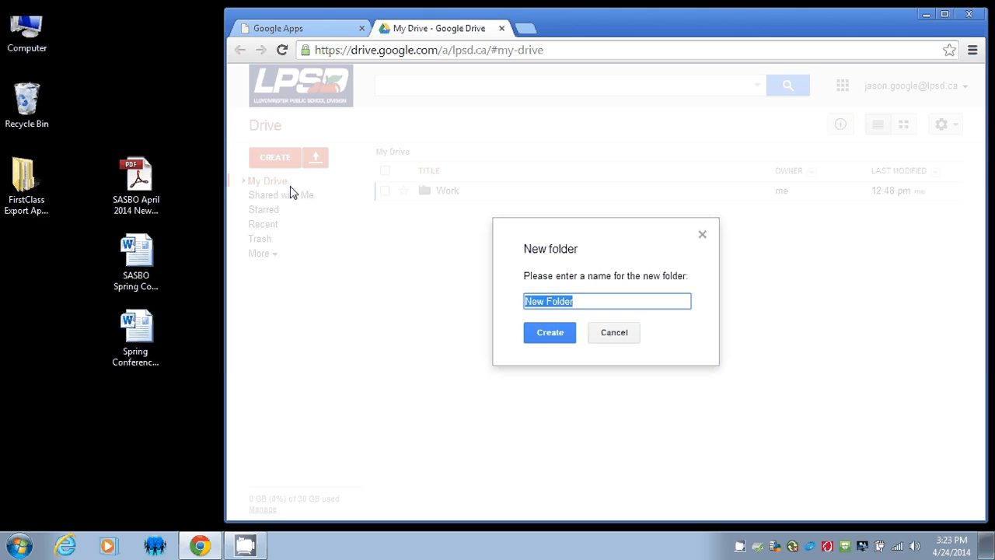
type("Conferences")
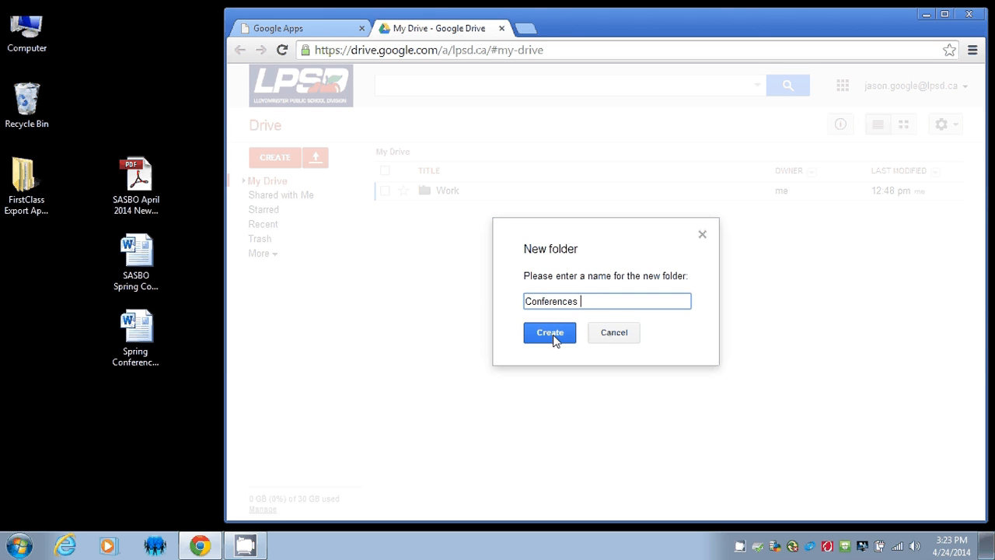
type(" SASBO")
left_click(550, 333)
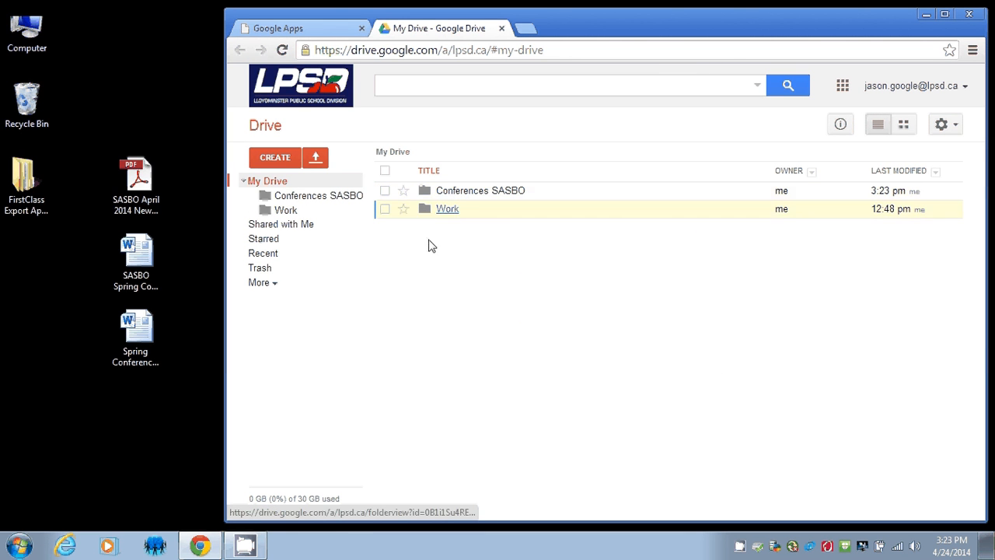
left_click(461, 192)
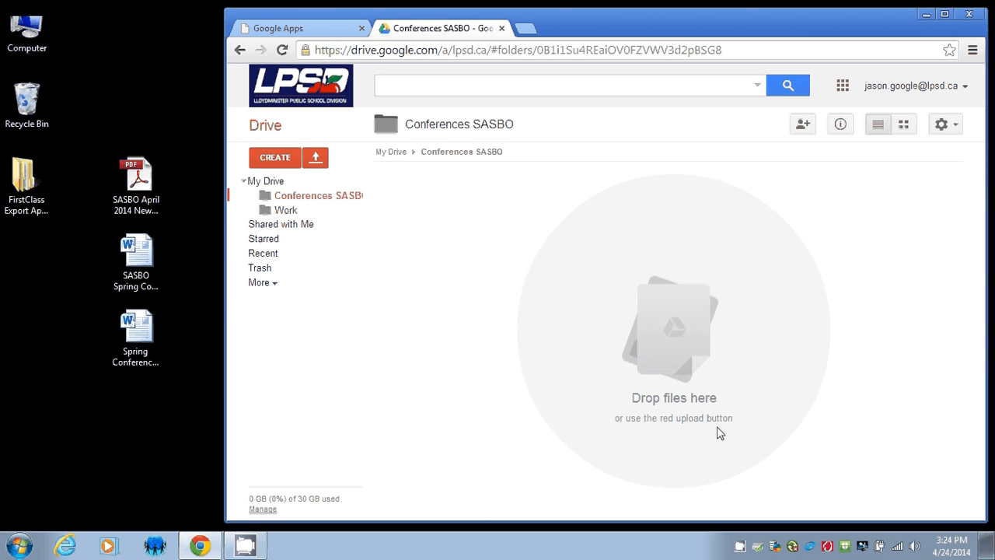
left_click(136, 186)
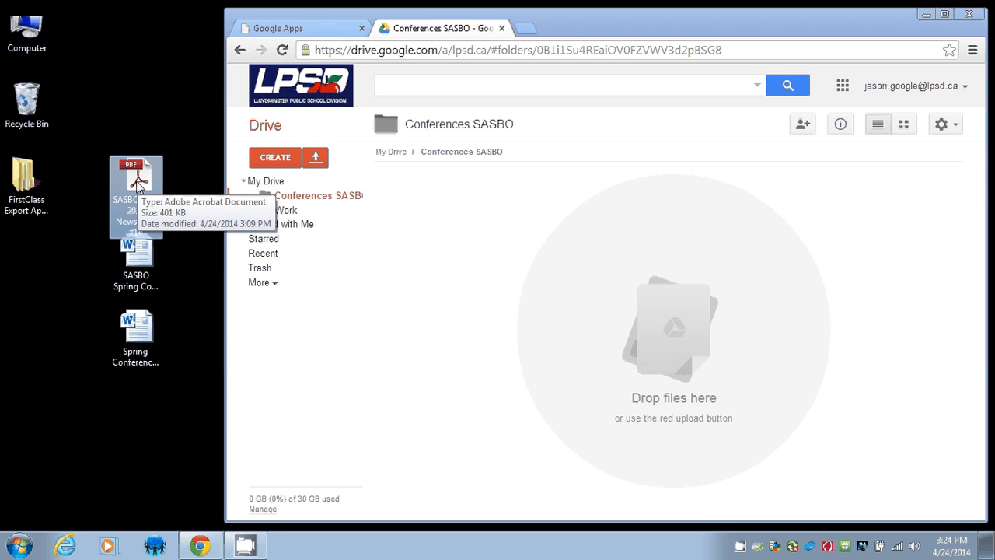
Upload SASBO April 2014 Newsletter #14.pdf into Conferences SASBO without conversion.
left_click_drag(136, 186, 687, 331)
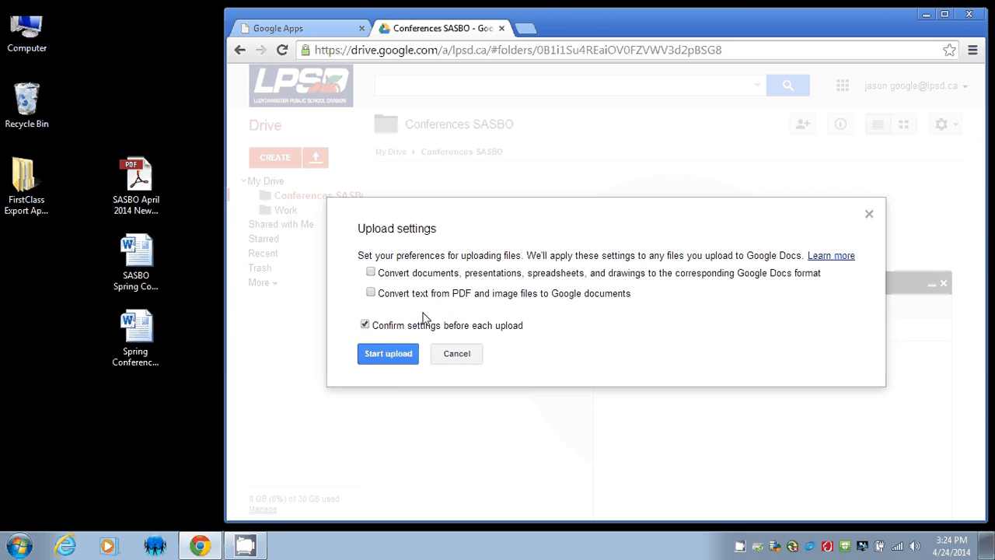
left_click(389, 352)
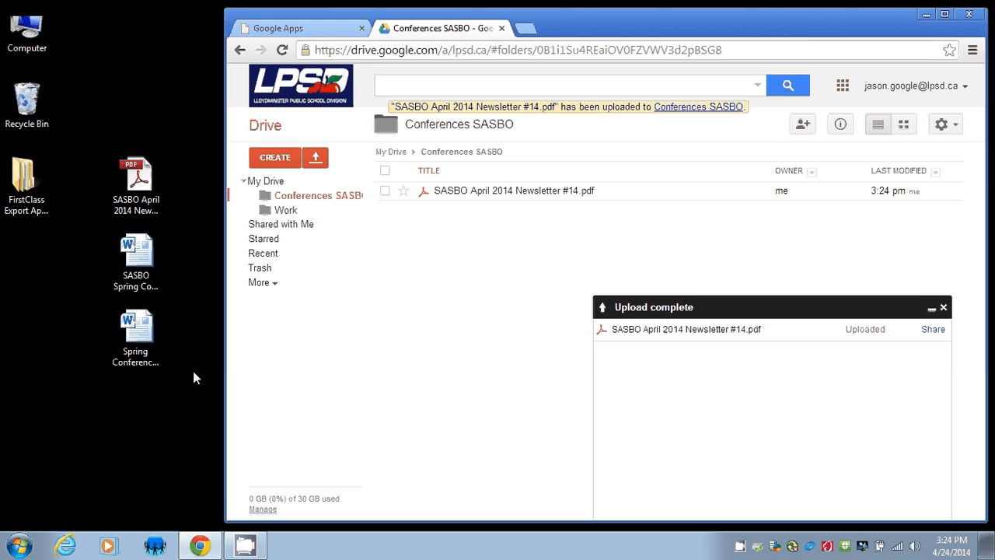
left_click_drag(193, 371, 135, 266)
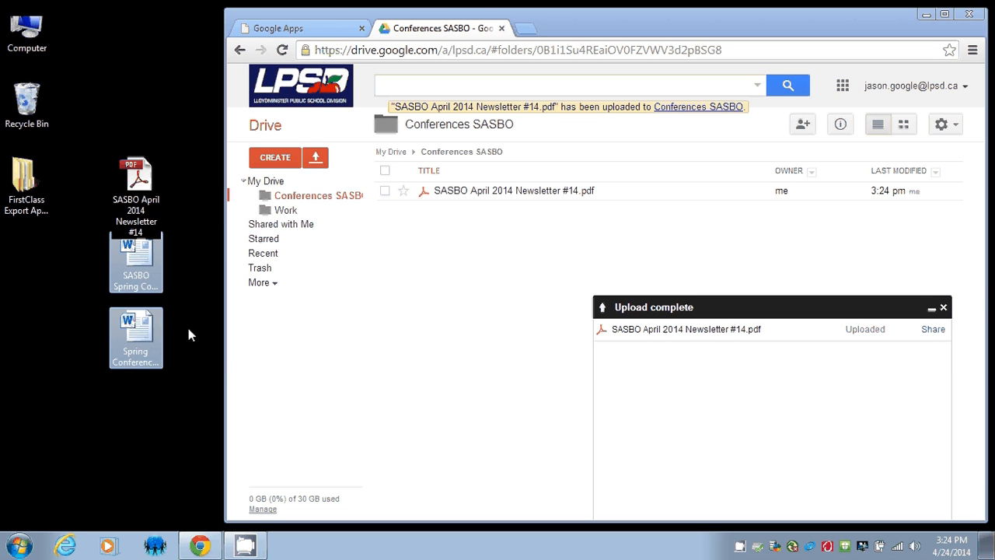
Upload the Spring Convention May 2014 Program Outline .docx unconverted and close the upload report.
left_click(190, 287)
left_click(150, 266)
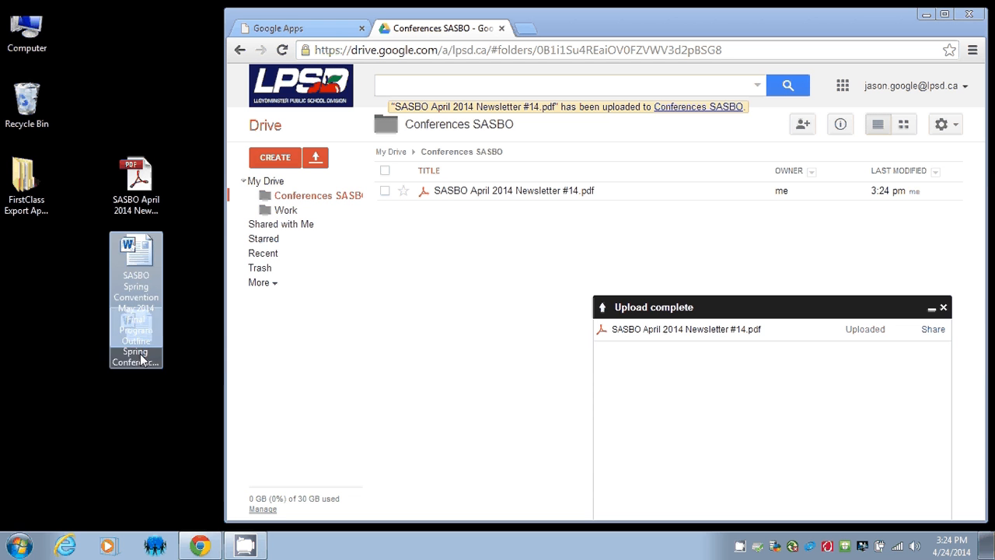
left_click(140, 357)
left_click(149, 264)
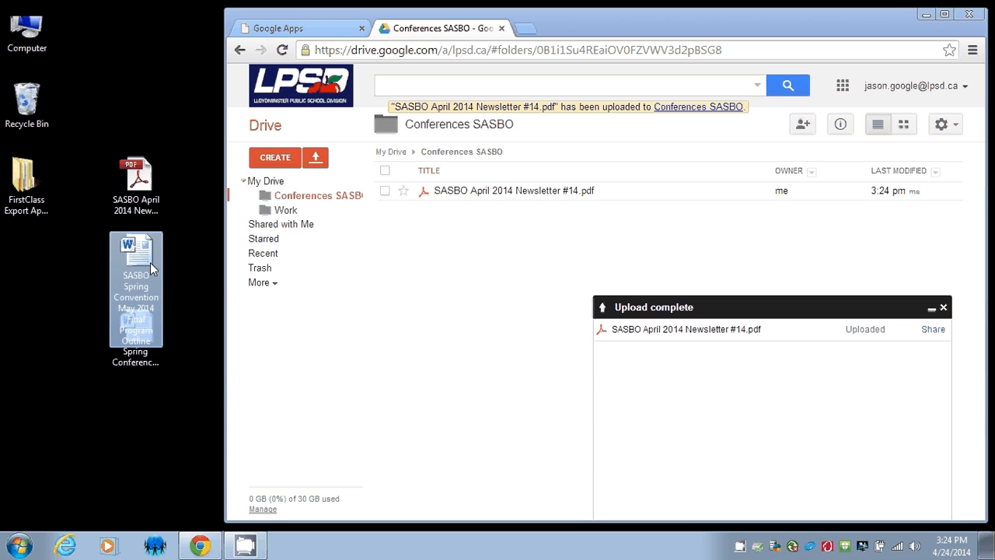
left_click_drag(150, 262, 606, 268)
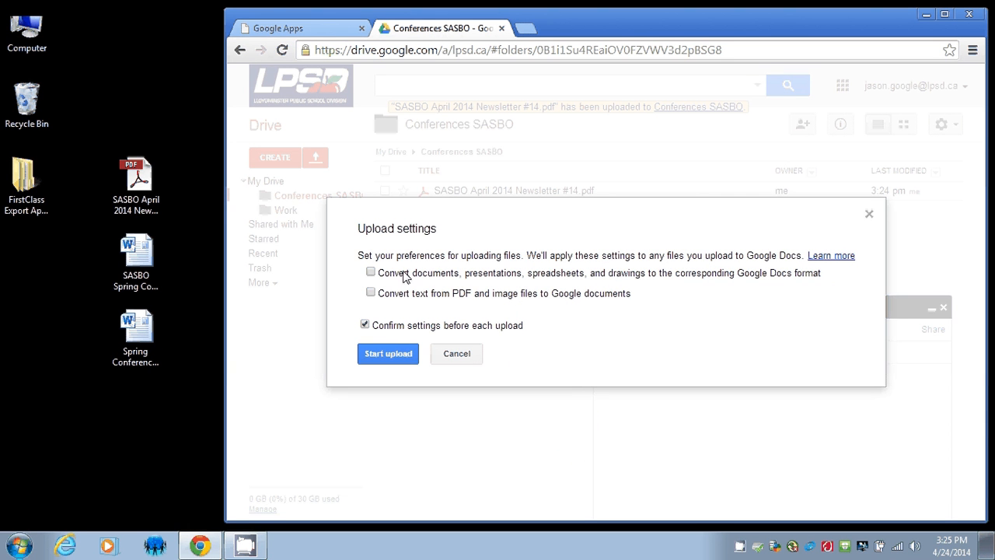
left_click(388, 354)
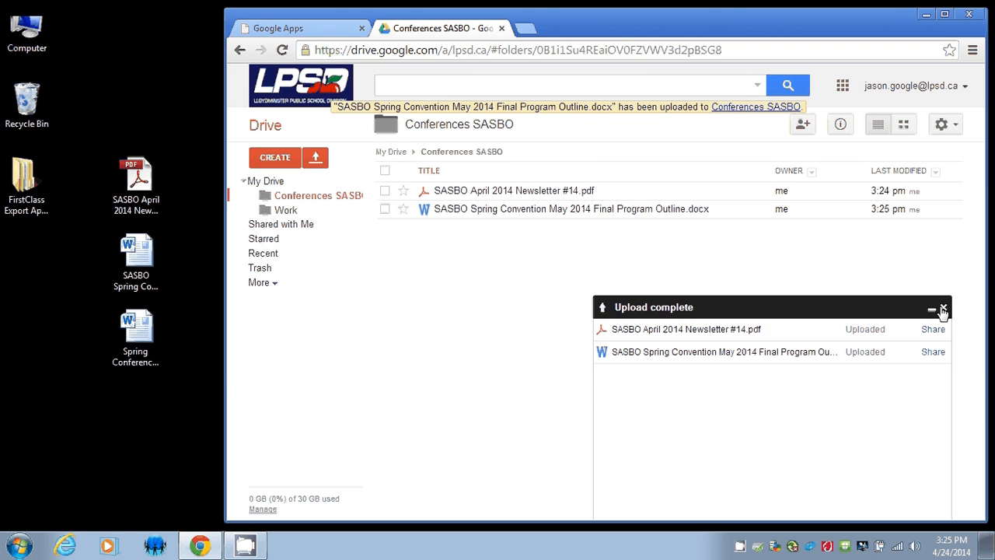
left_click(943, 309)
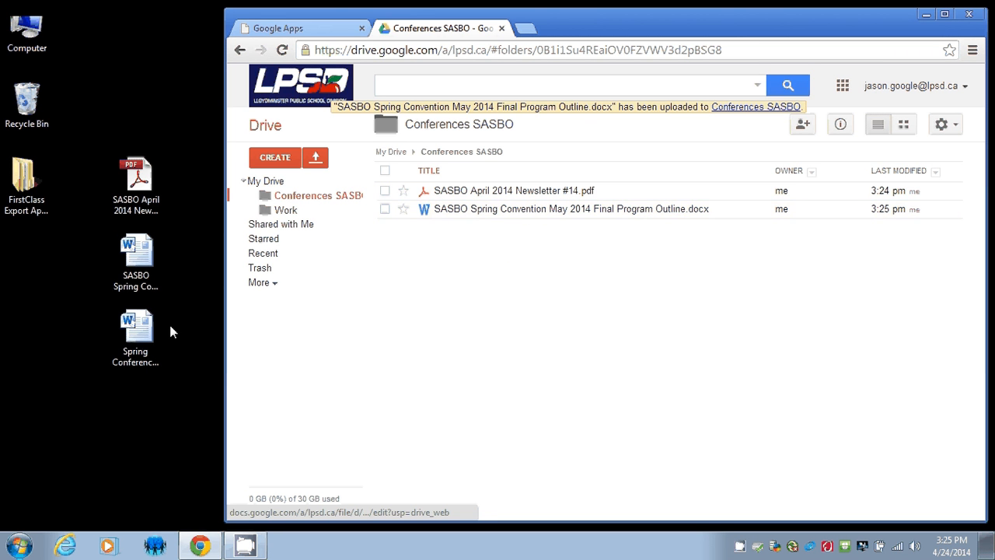
left_click_drag(140, 336, 588, 345)
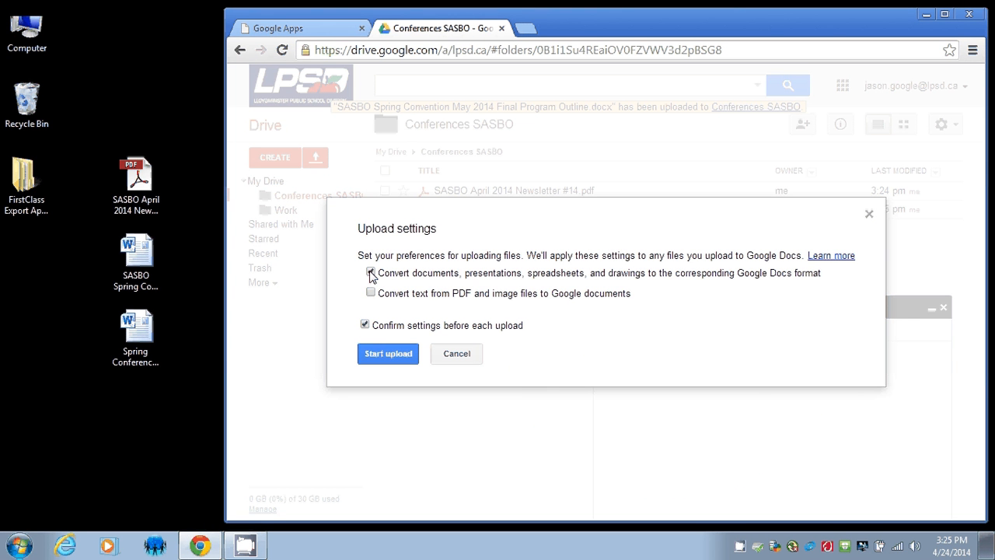
Upload the agenda converted to a Google Doc and close the upload report.
left_click(384, 352)
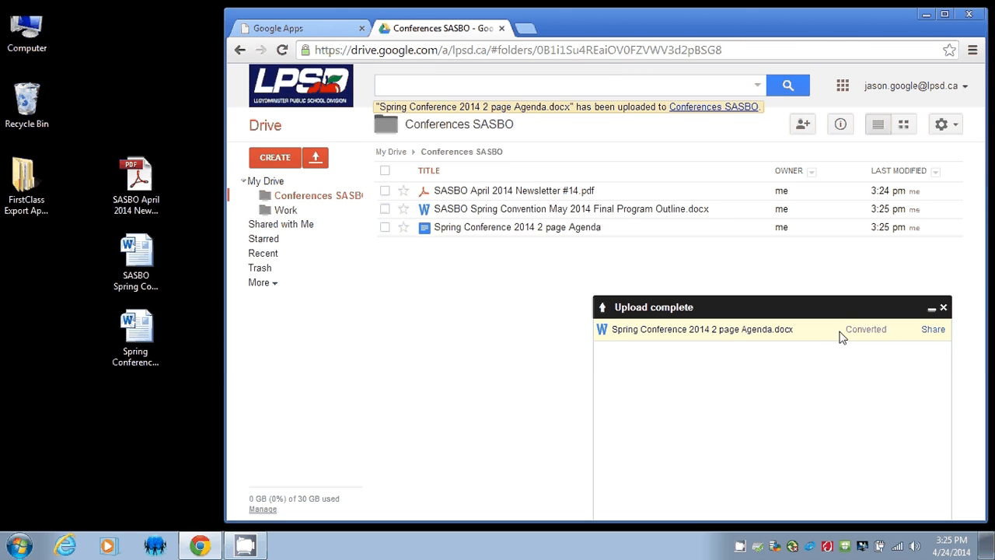
left_click(941, 308)
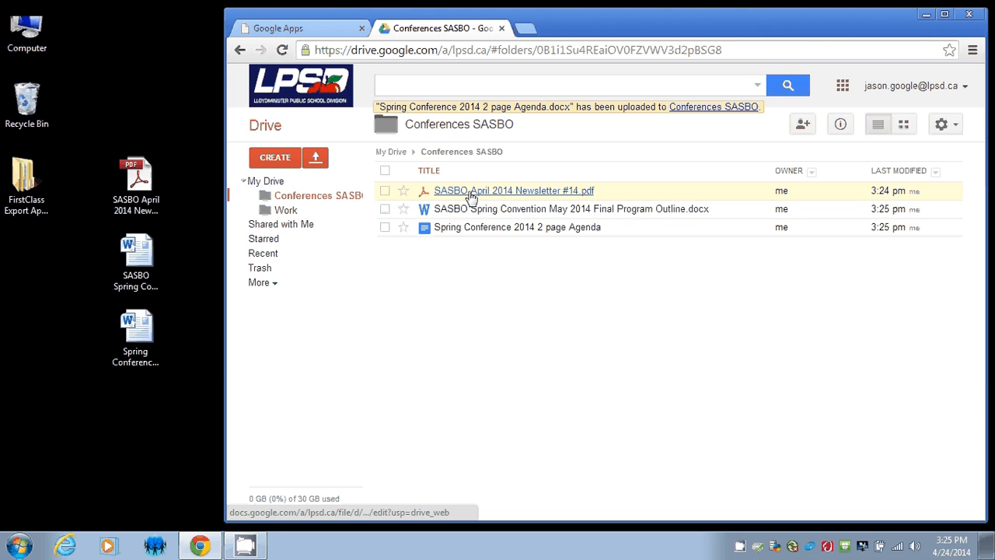
Preview the SASBO April 2014 newsletter PDF, scrolling through it, then close it.
left_click(471, 191)
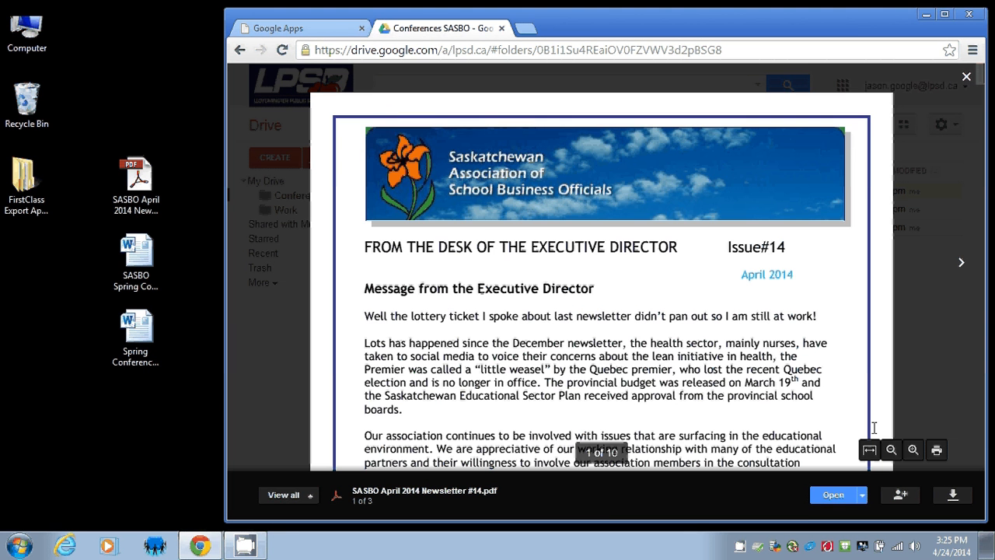
scroll(365, 241, "down", 3)
scroll(365, 240, "up", 3)
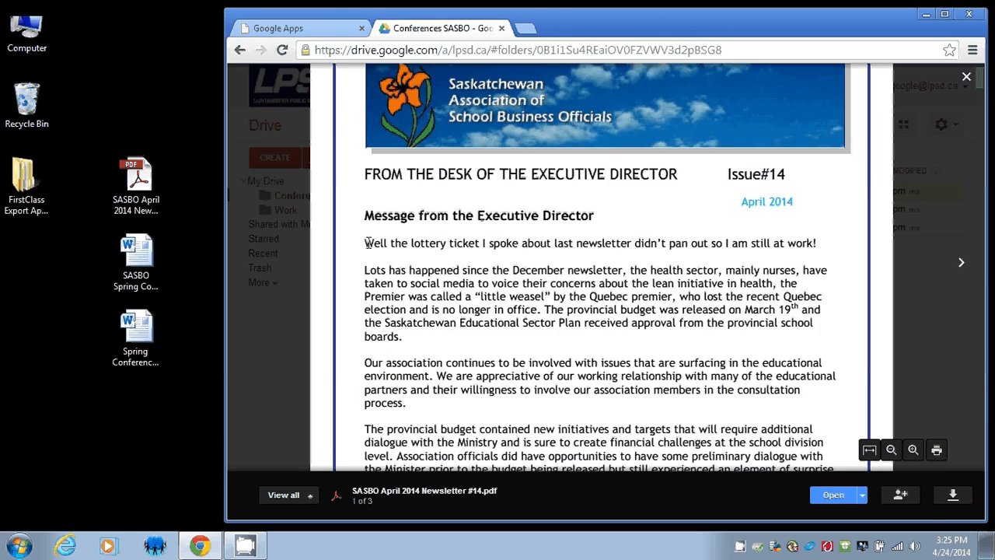
scroll(366, 241, "down", 5)
scroll(368, 243, "up", 5)
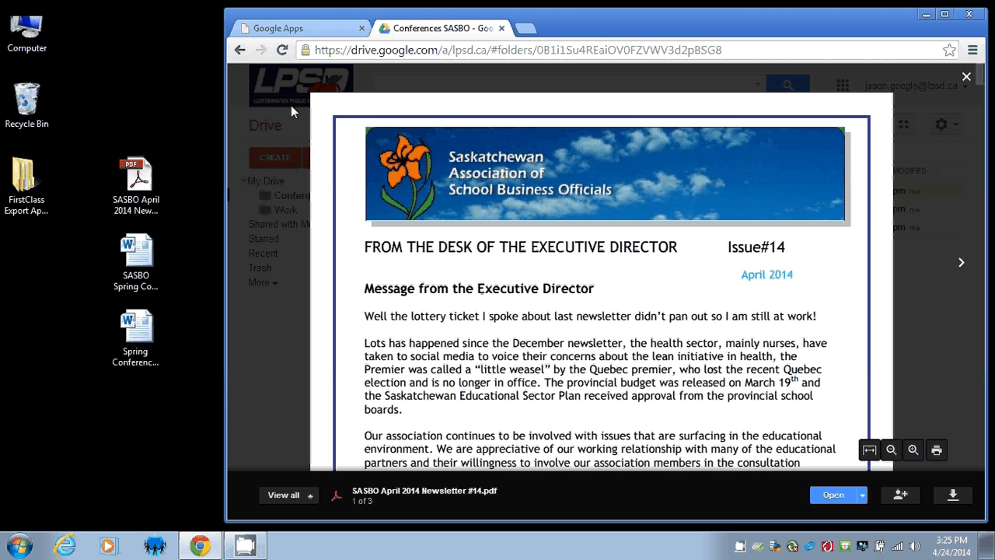
left_click(966, 79)
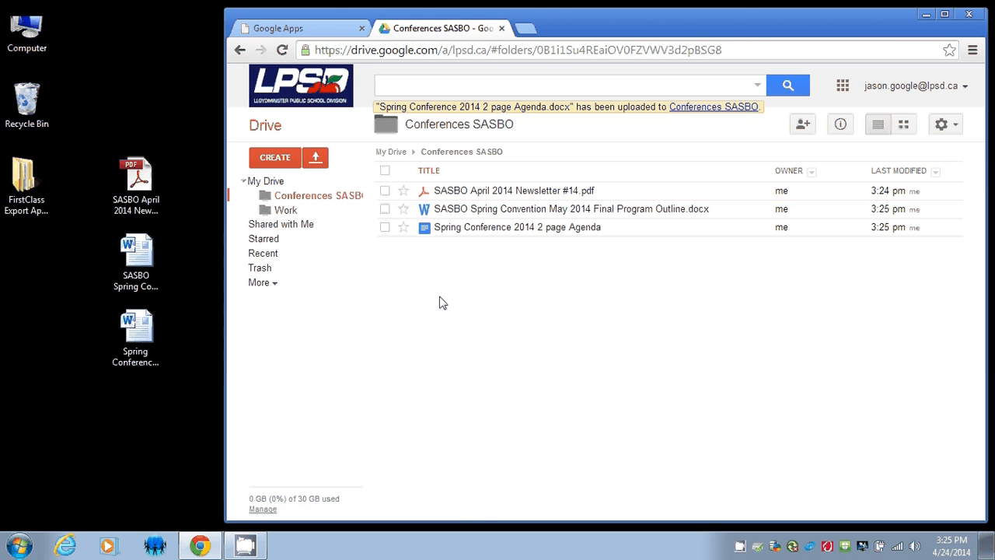
Preview the Spring Convention outline, selecting schedule lines, then open the converted agenda.
left_click(456, 210)
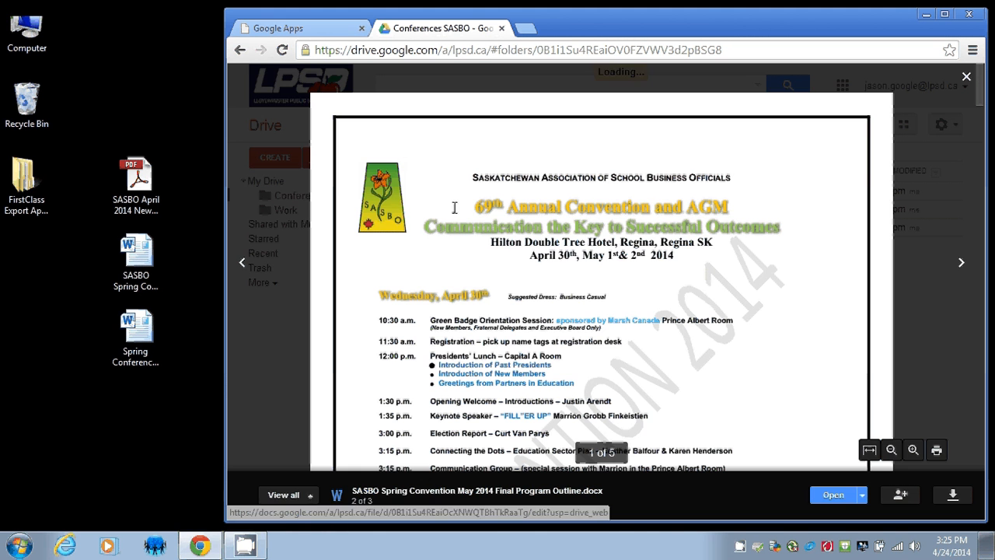
scroll(491, 237, "down", 6)
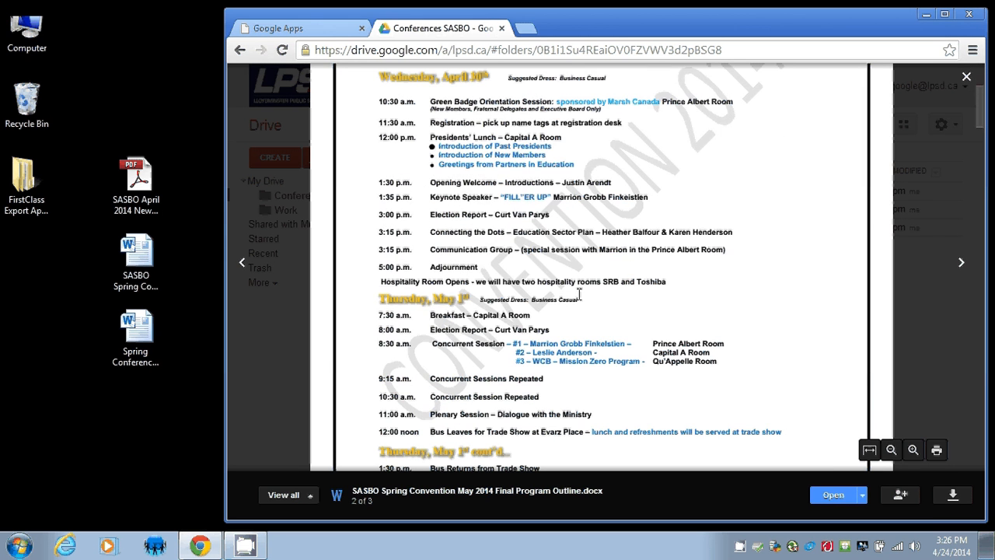
left_click_drag(492, 247, 532, 290)
left_click(546, 297)
left_click_drag(477, 241, 533, 314)
scroll(566, 255, "up", 3)
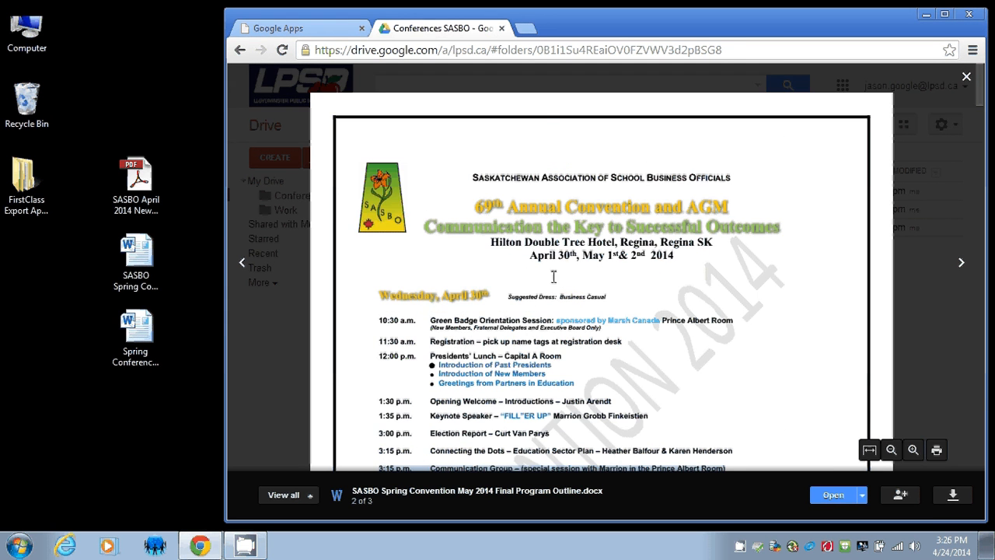
scroll(554, 279, "down", 5)
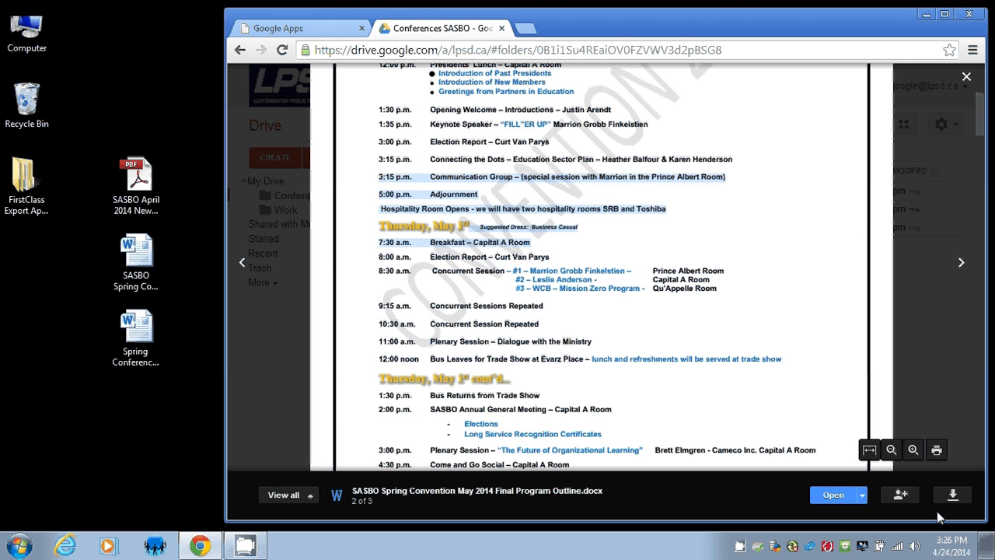
scroll(899, 459, "up", 3)
scroll(970, 498, "up", 3)
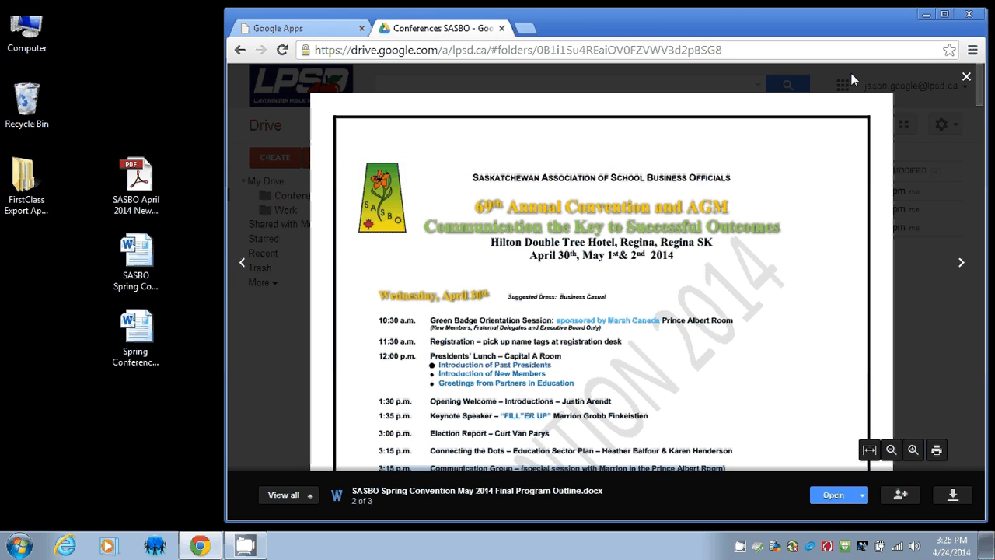
left_click(967, 77)
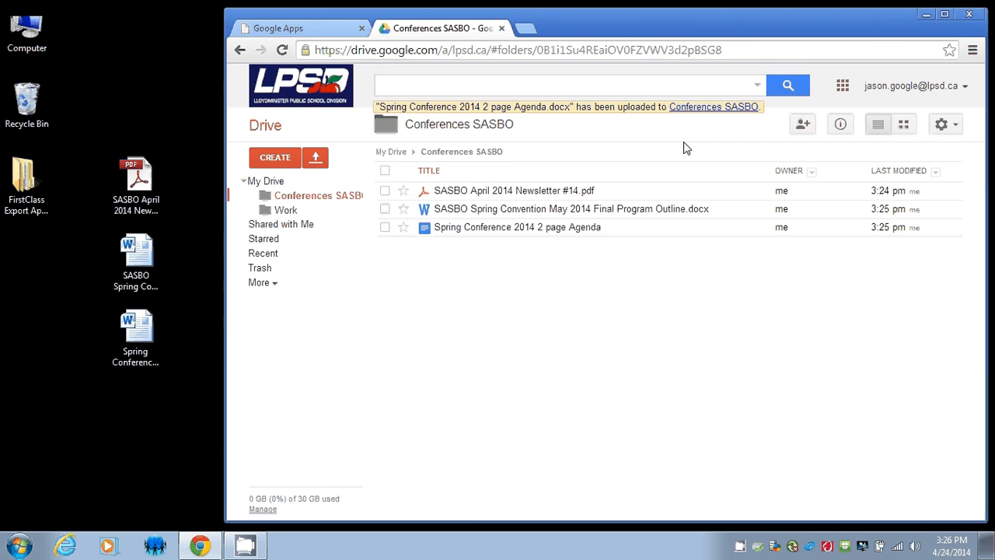
left_click(497, 227)
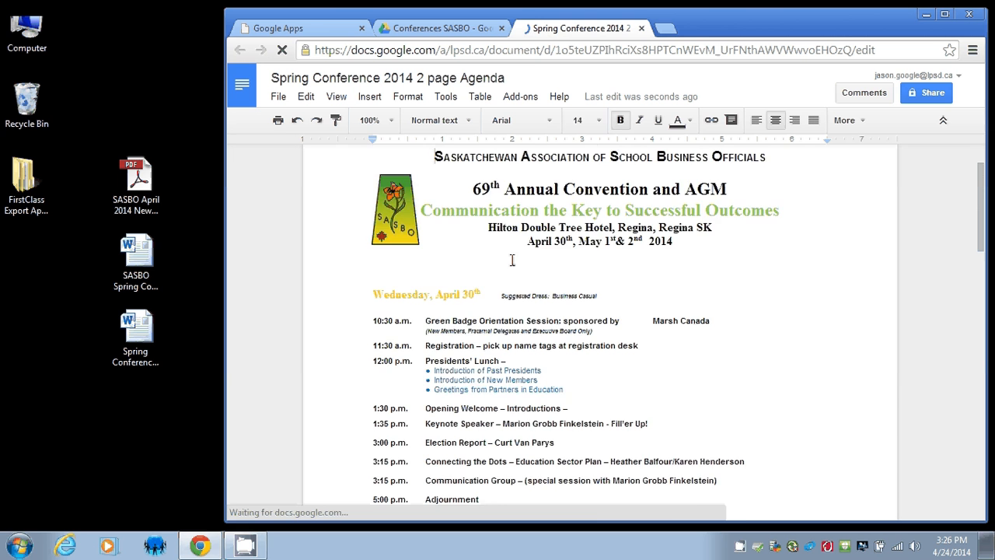
Add a new bullet 'lasdjfklasdlkj' below Introduction of Past Presidents.
scroll(512, 261, "down", 2)
left_click(555, 296)
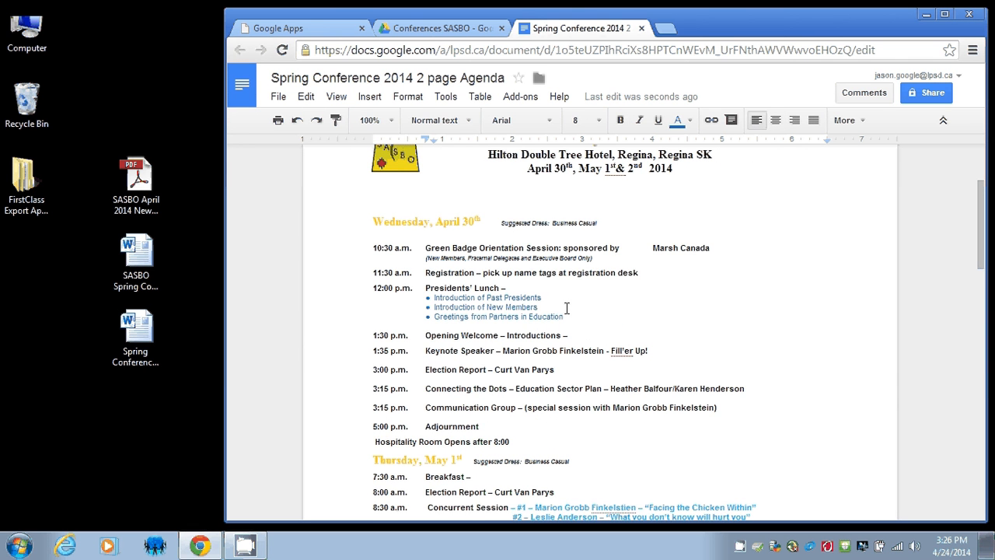
key("Return")
type("lasdjfklasdlkj")
Insert the test text 'fkljasd' into the bullet above the new one.
key("Up")
type("fkljasd")
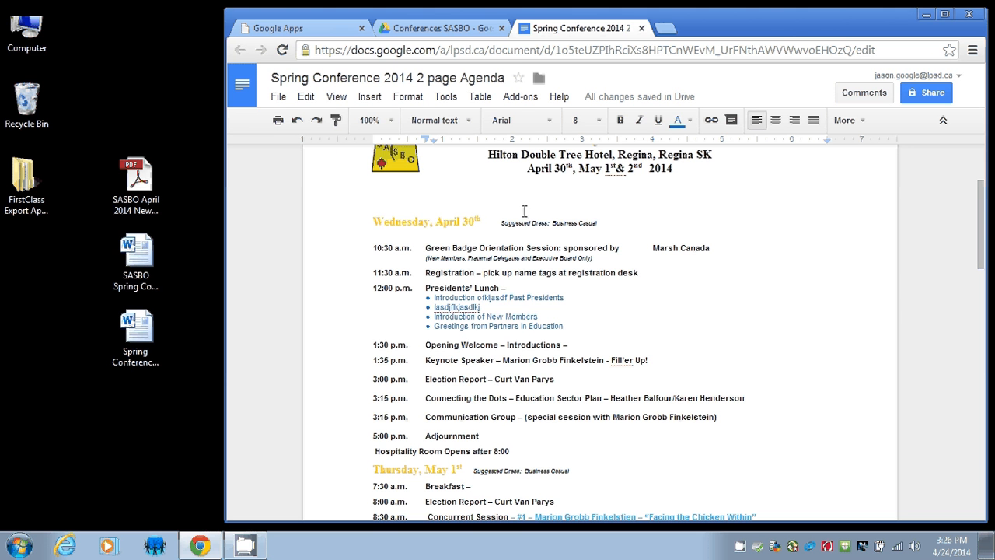
scroll(524, 211, "up", 2)
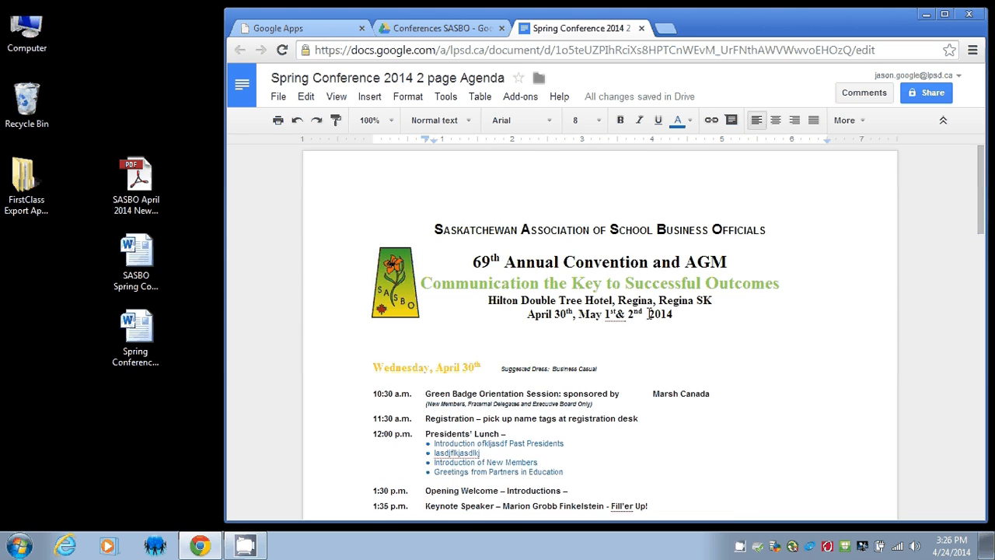
scroll(648, 313, "down", 2)
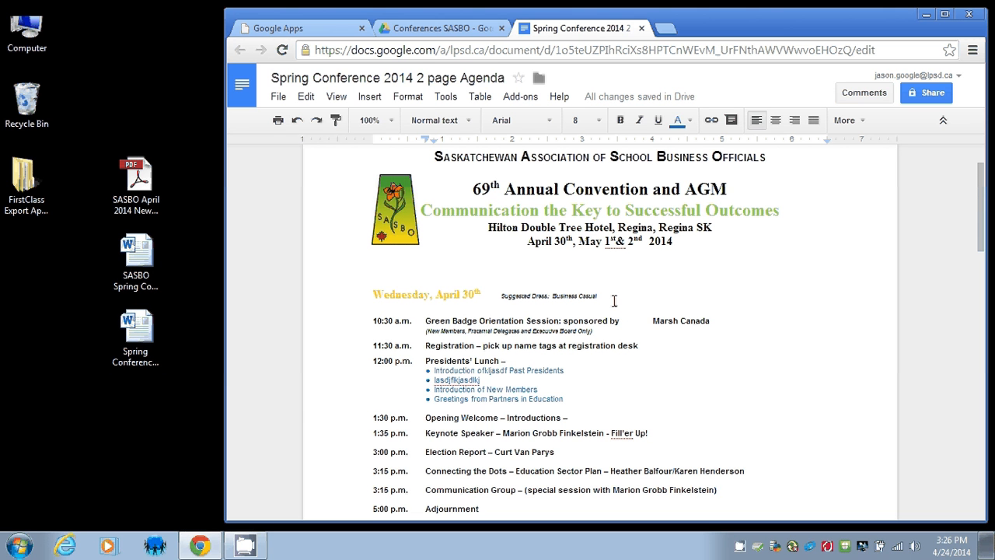
left_click(924, 92)
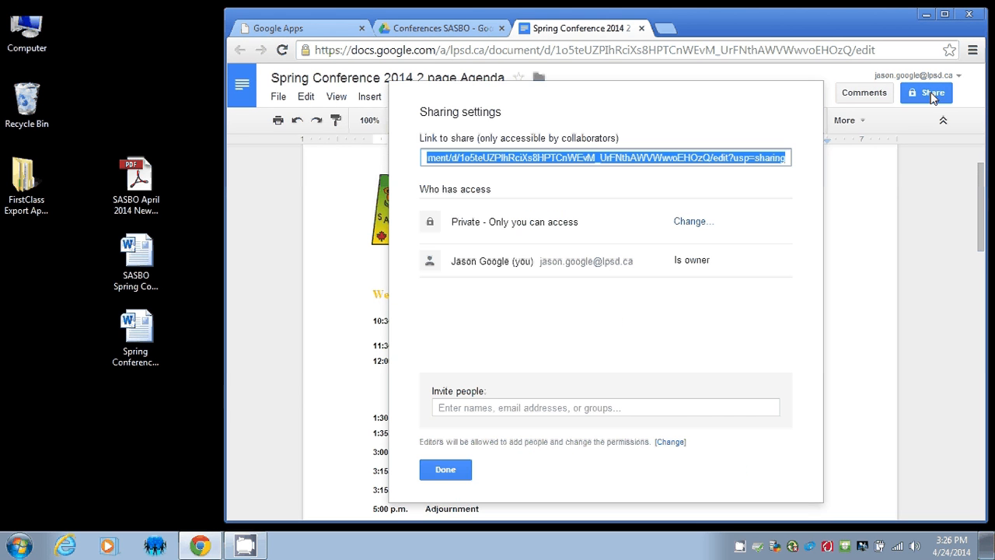
left_click(447, 470)
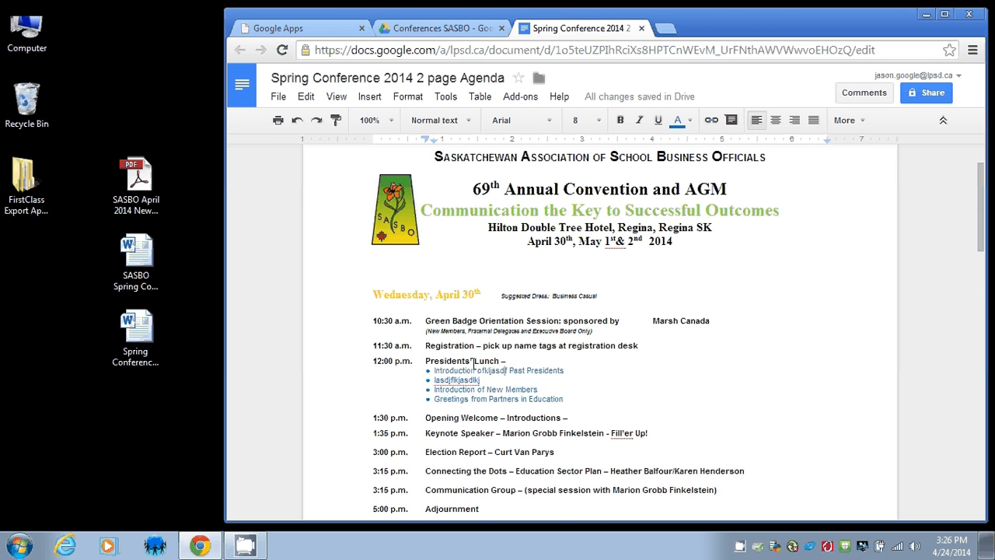
scroll(498, 350, "down", 4)
scroll(500, 351, "up", 3)
scroll(501, 351, "up", 2)
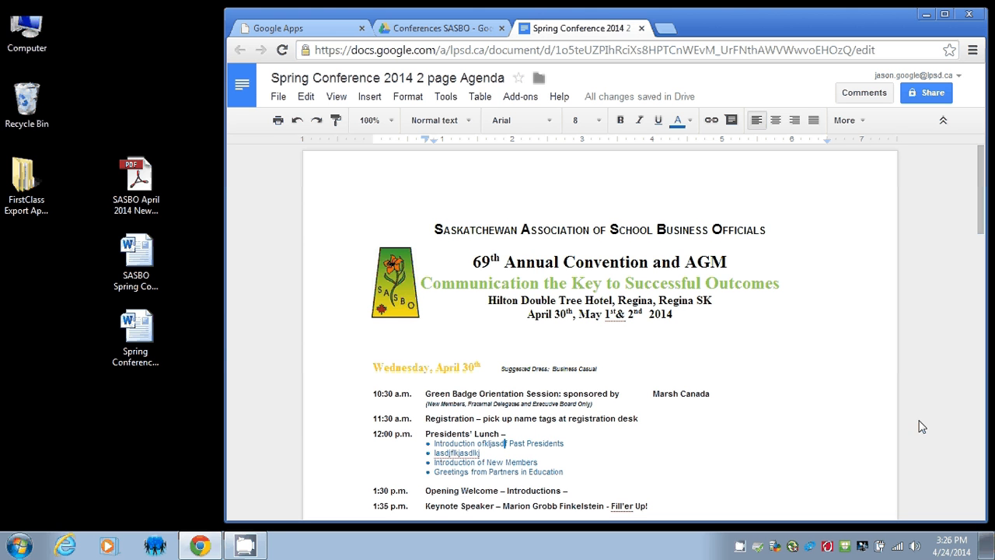
Download the agenda via File > Download as in Microsoft Word (.docx) format.
left_click(279, 101)
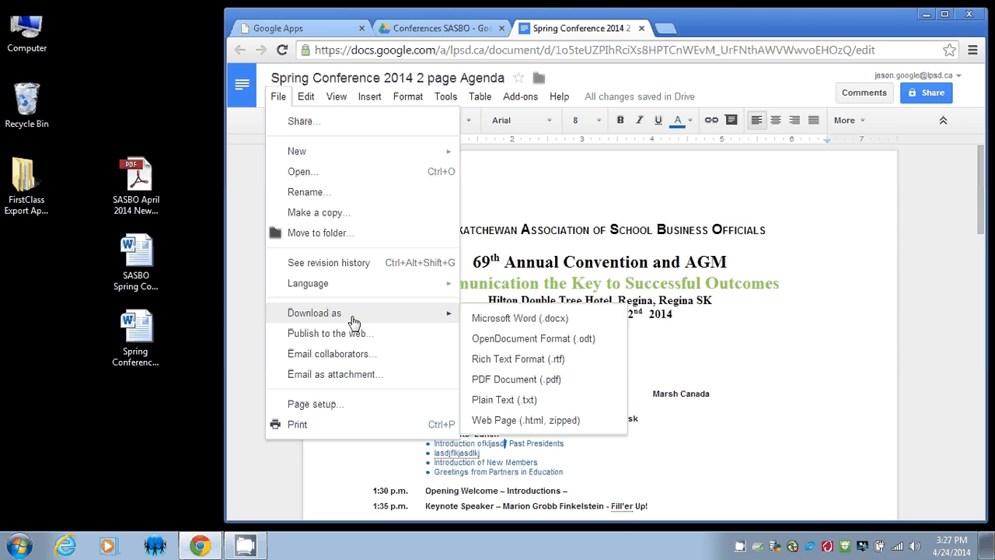
left_click(277, 97)
left_click(278, 98)
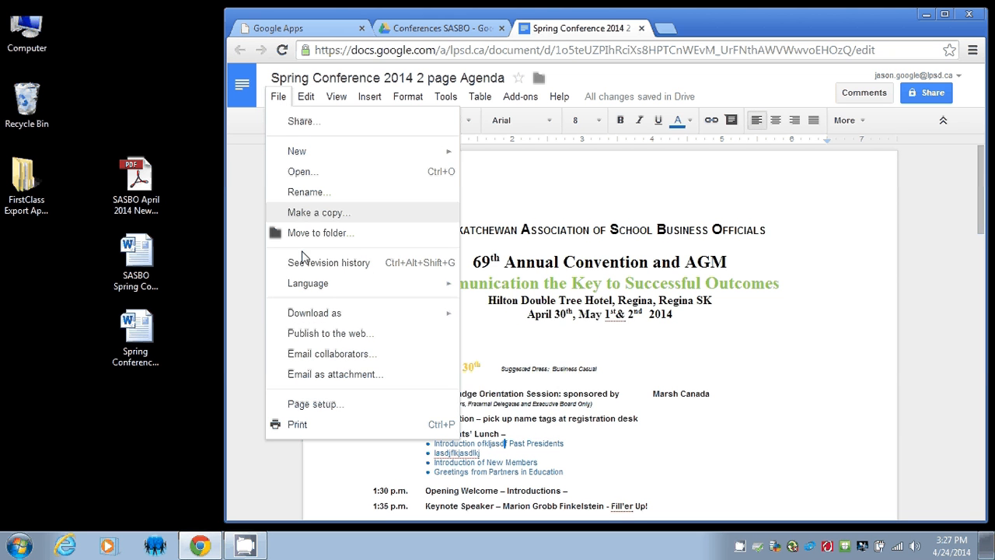
mouse_move(387, 322)
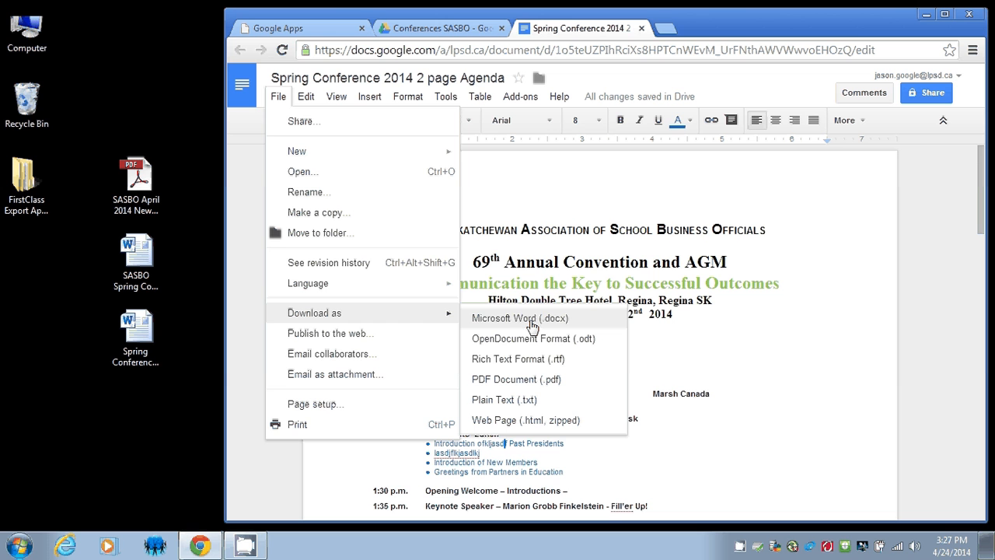
left_click(532, 324)
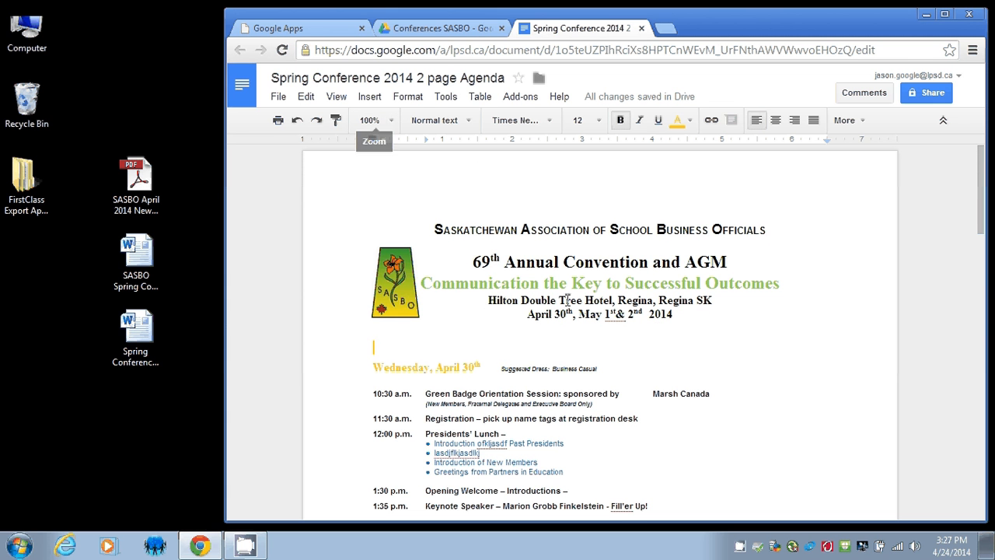
scroll(656, 344, "down", 3)
scroll(657, 344, "up", 3)
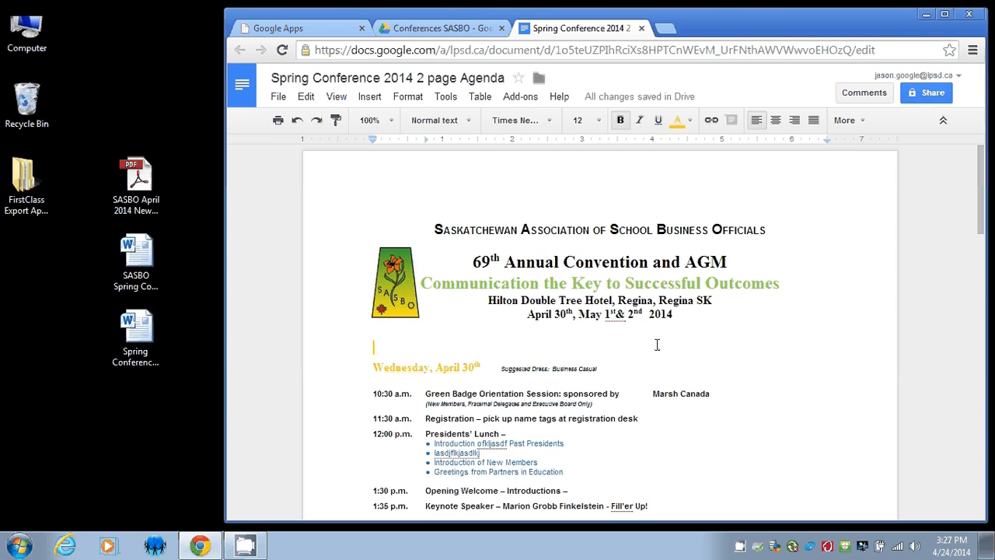